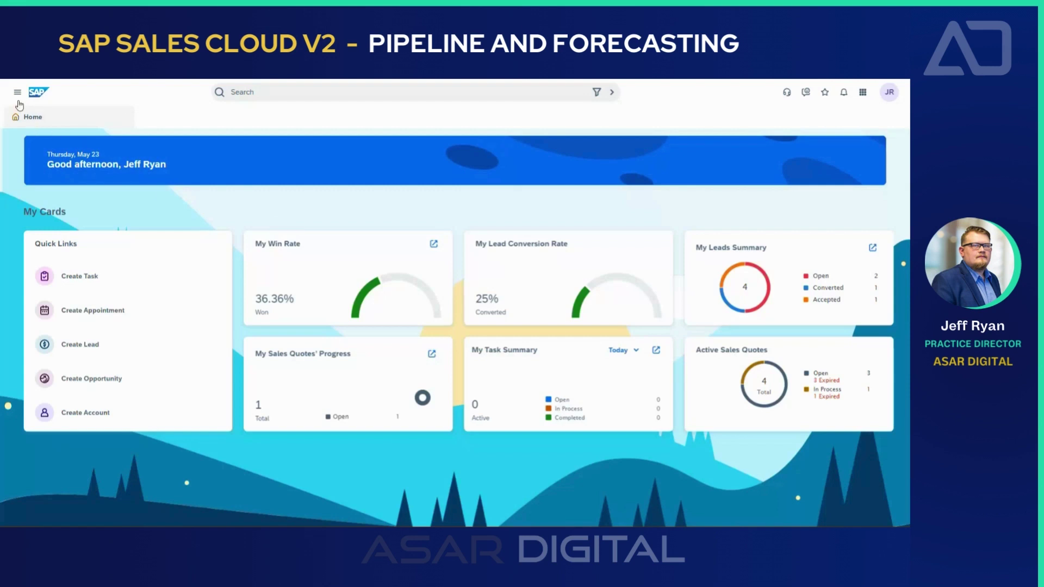
# Step: Open the Pipeline Manager and check the number of opportunities shown above the bubble chart
pyautogui.click(18, 93)
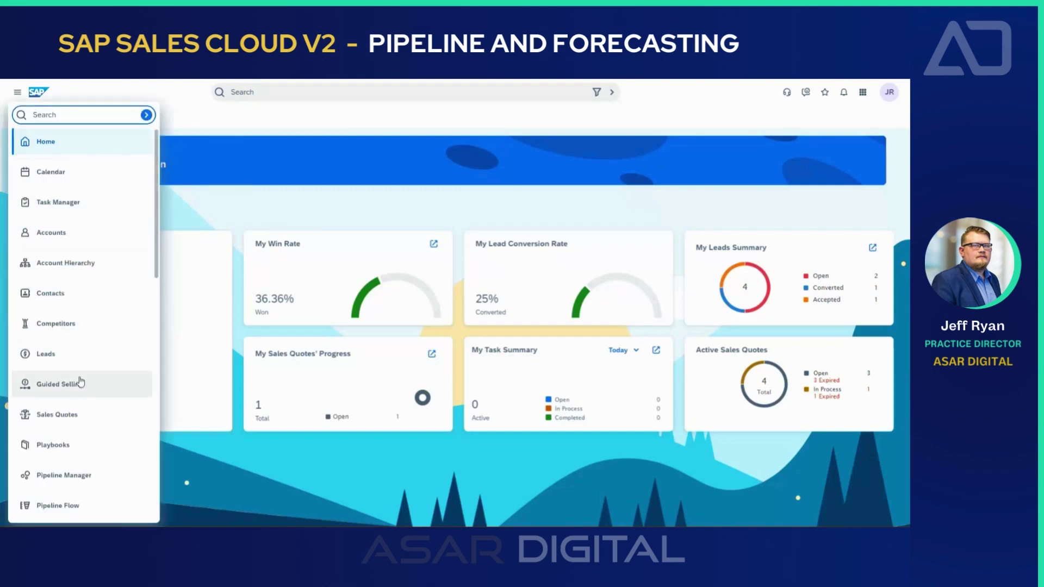
pyautogui.click(80, 476)
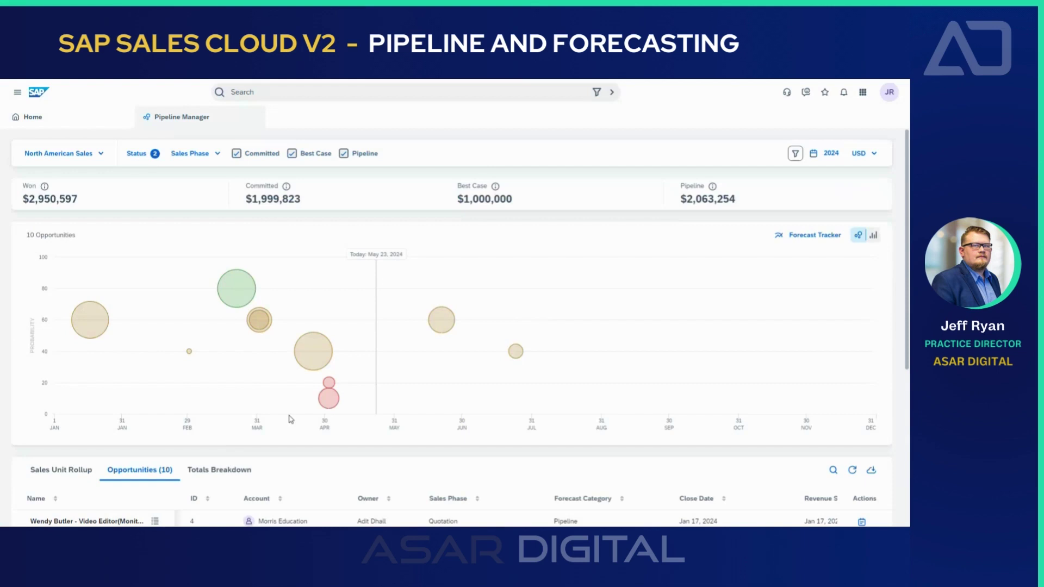
pyautogui.moveTo(28, 237); pyautogui.dragTo(93, 236)
pyautogui.click(93, 236)
# Step: Filter the pipeline to Q2 2024 and inspect the late-June opportunity and the New Q2 Deal bubble in the chart
pyautogui.click(825, 157)
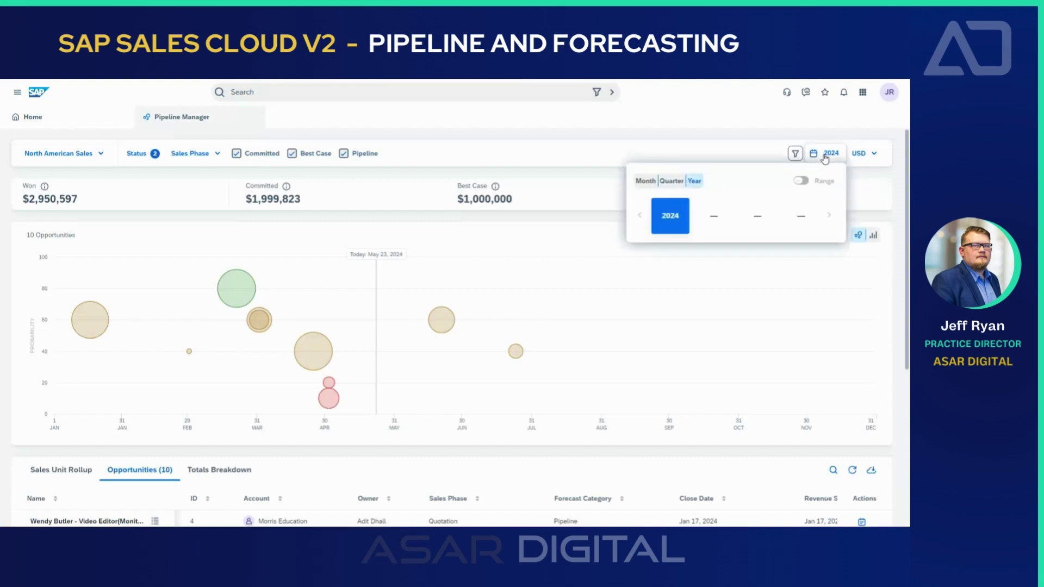
pyautogui.click(680, 186)
pyautogui.click(710, 216)
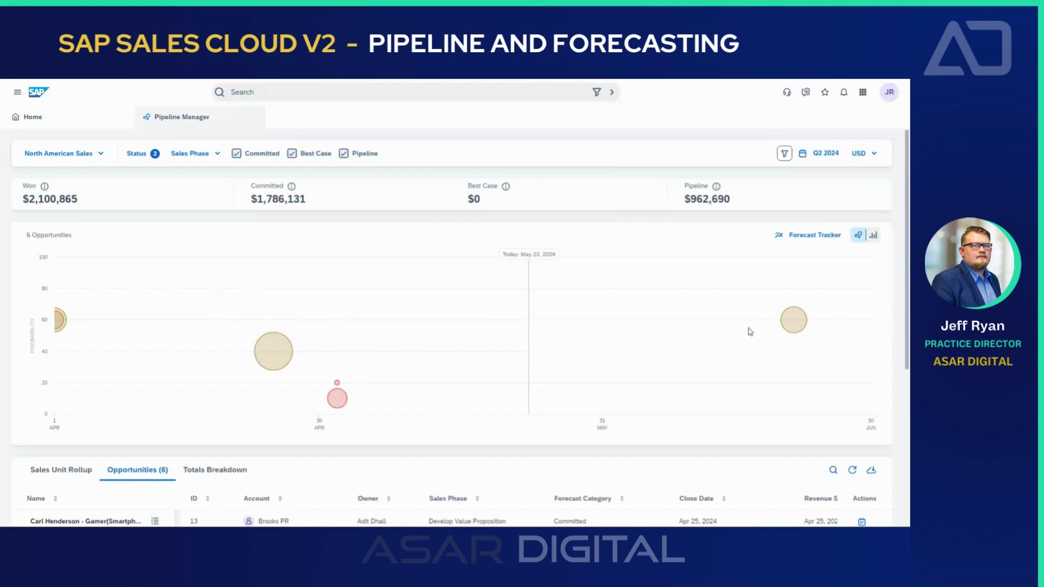
pyautogui.click(798, 315)
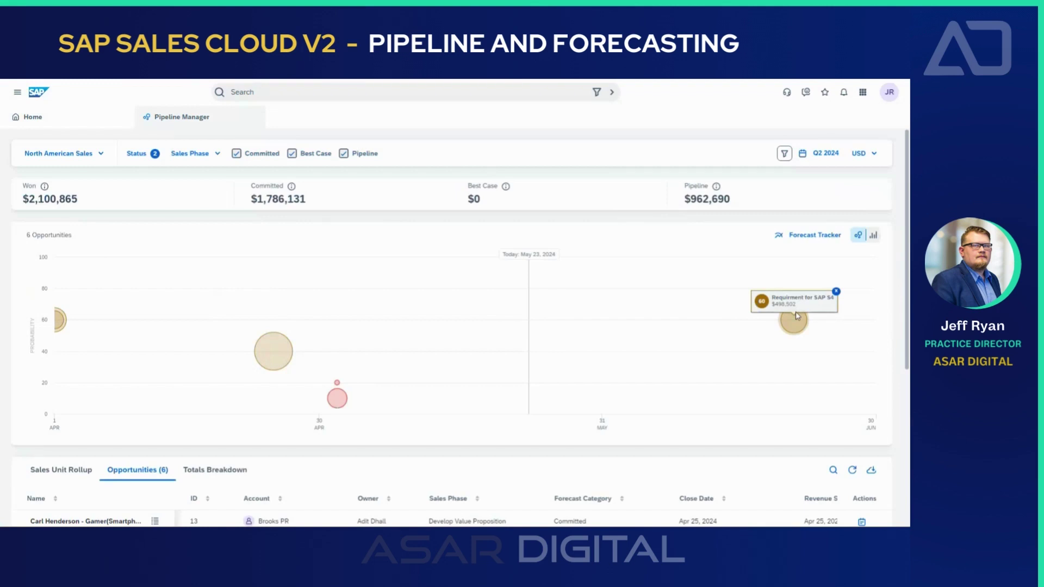
pyautogui.click(341, 399)
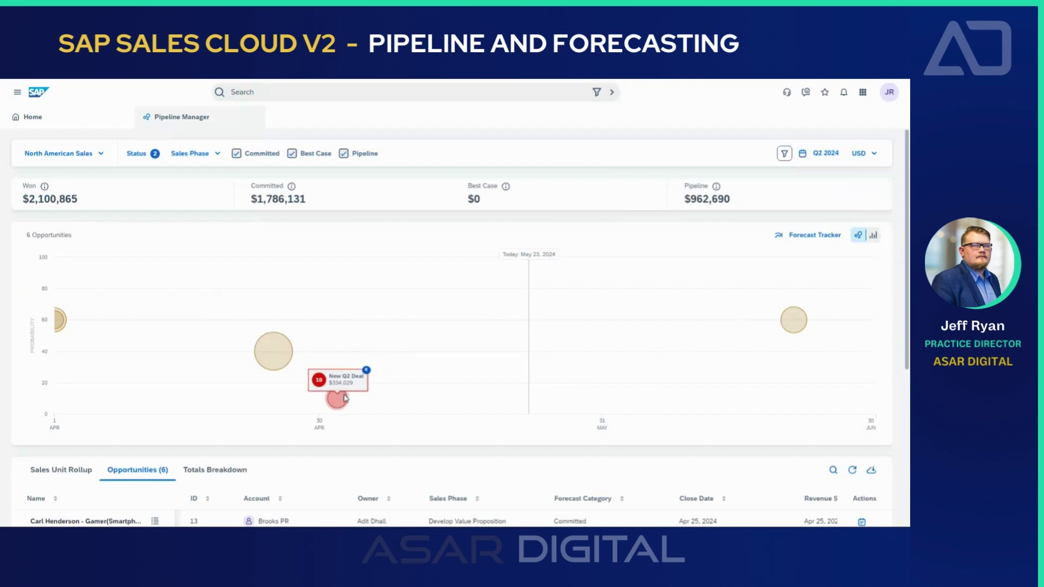
pyautogui.click(366, 370)
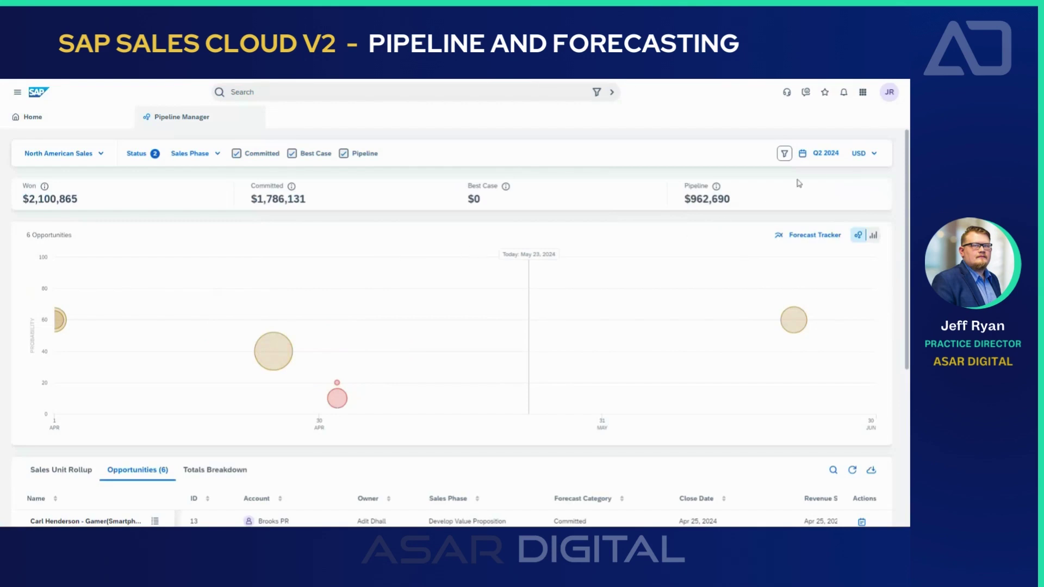
# Step: Set the pipeline period back to the full year 2024 and inspect the June and green high-probability bubbles
pyautogui.click(825, 158)
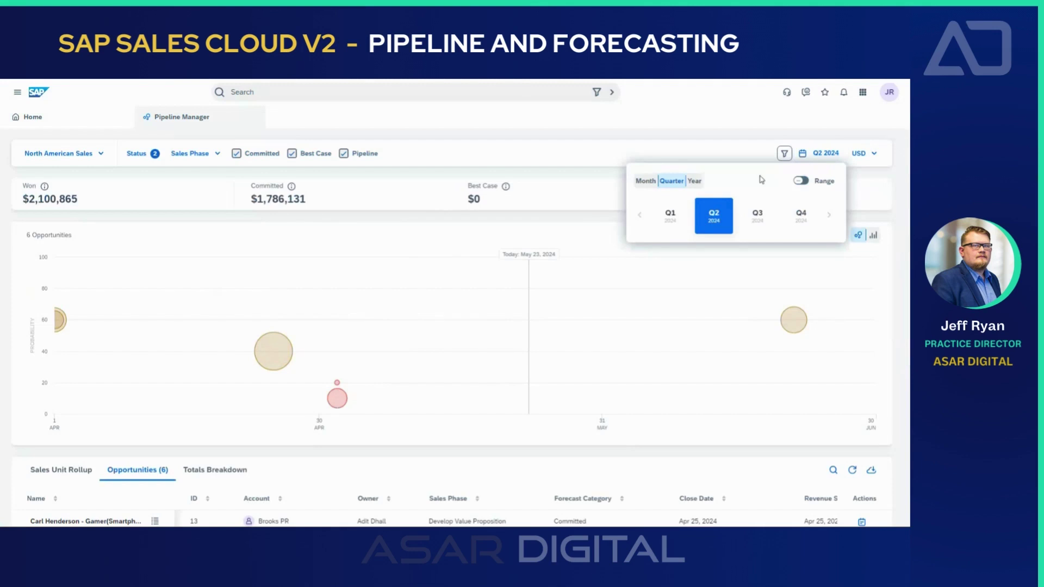
pyautogui.click(695, 181)
pyautogui.click(674, 214)
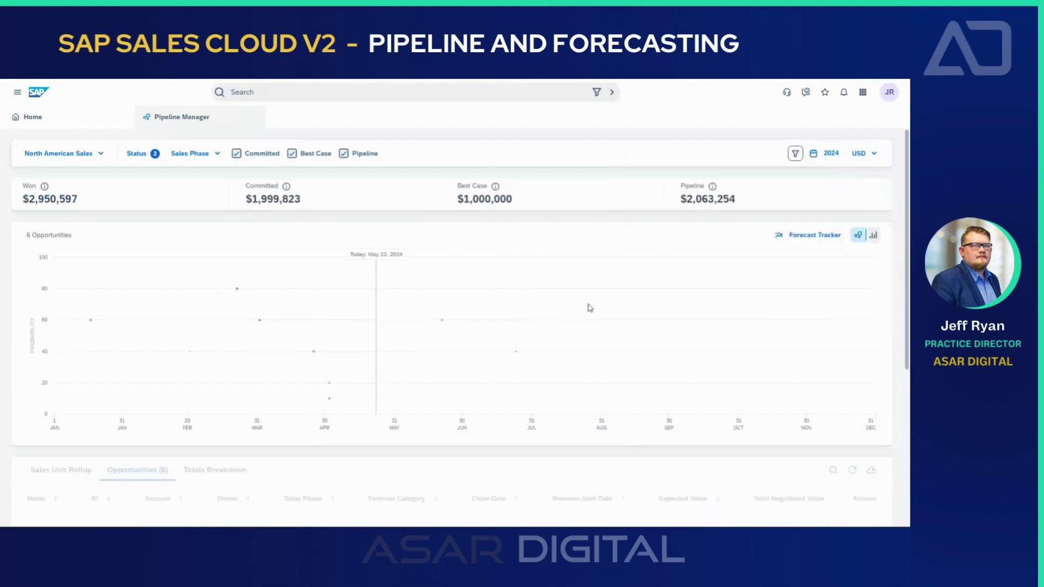
pyautogui.click(444, 326)
pyautogui.moveTo(239, 284)
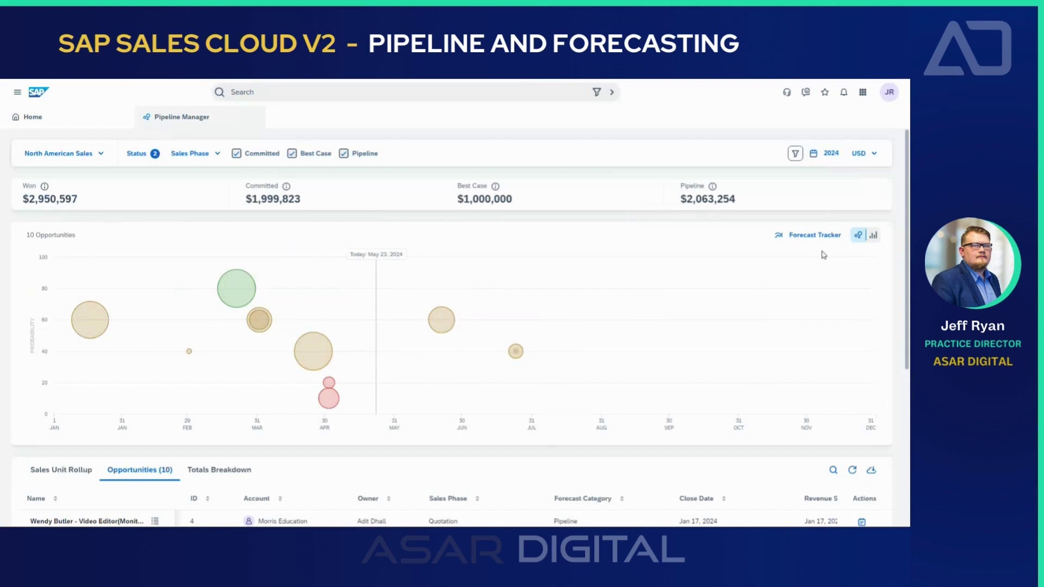
# Step: Switch the pipeline chart to the monthly bar view and review the opportunities list below it
pyautogui.click(874, 238)
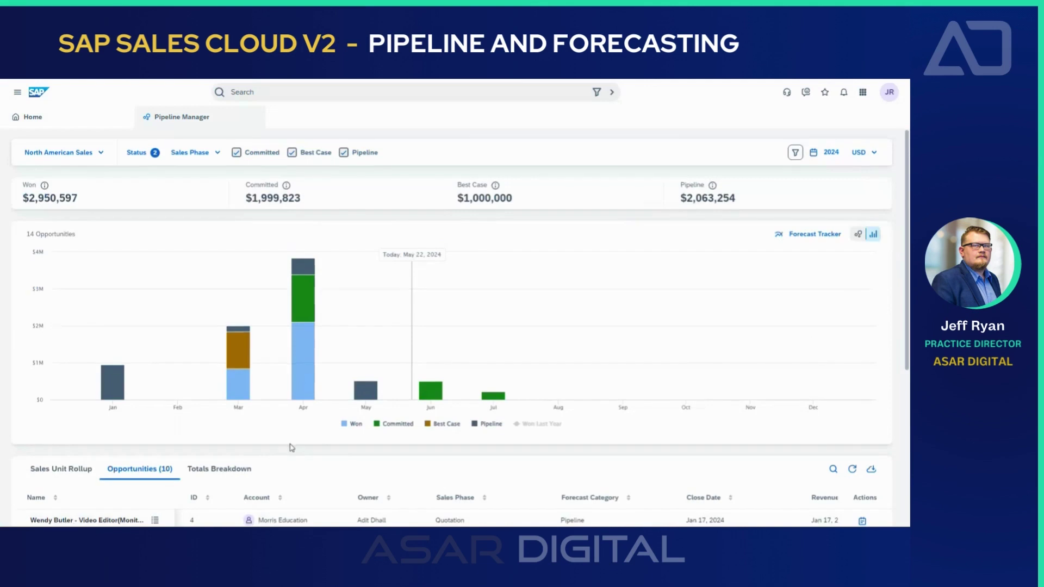
pyautogui.scroll(-5, 292, 448)
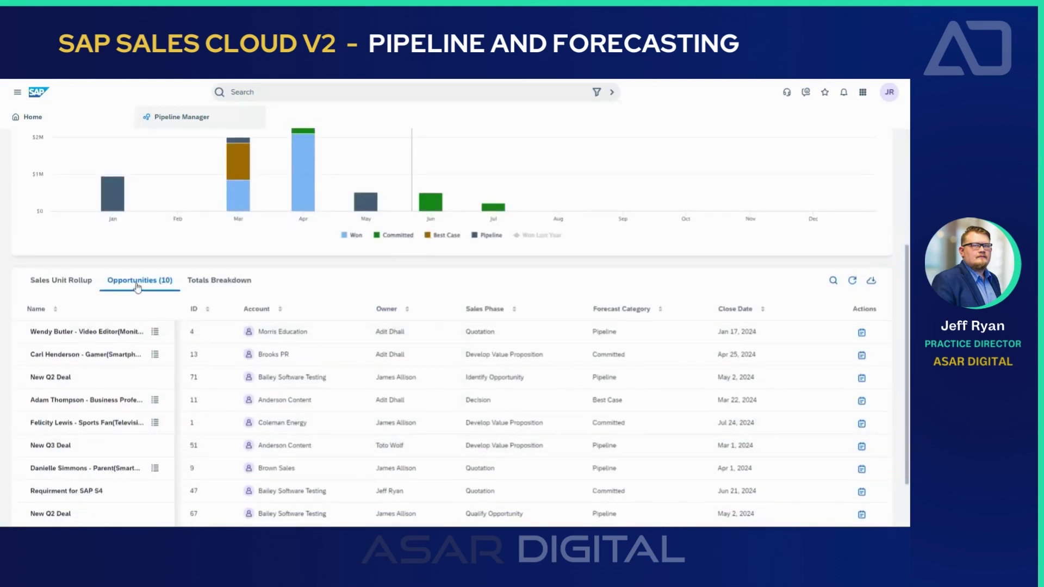
# Step: Show the Totals Breakdown by owner and examine the first owner's Won and Pipeline amounts
pyautogui.click(219, 287)
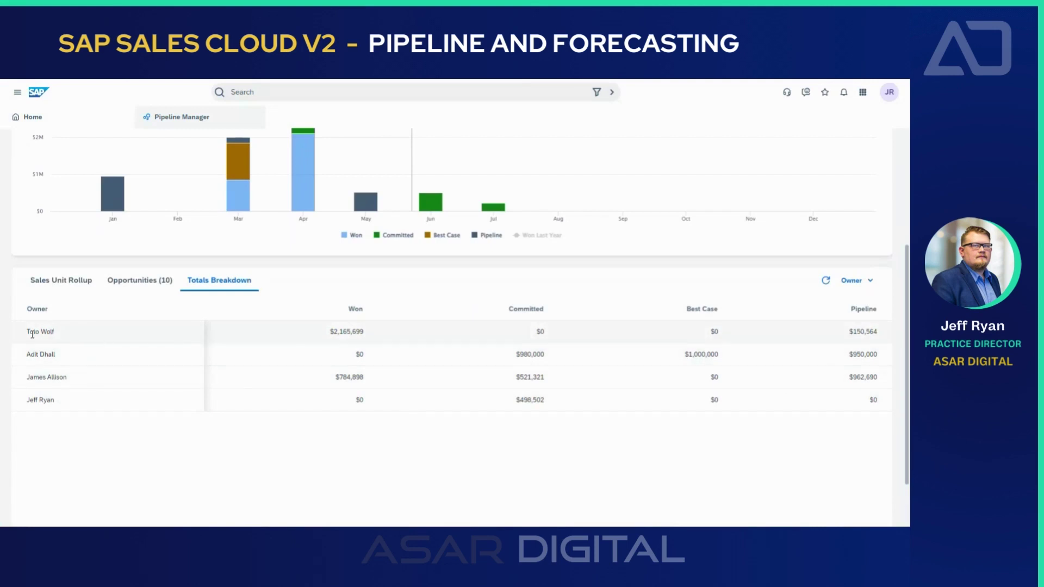
pyautogui.moveTo(328, 335); pyautogui.dragTo(377, 340)
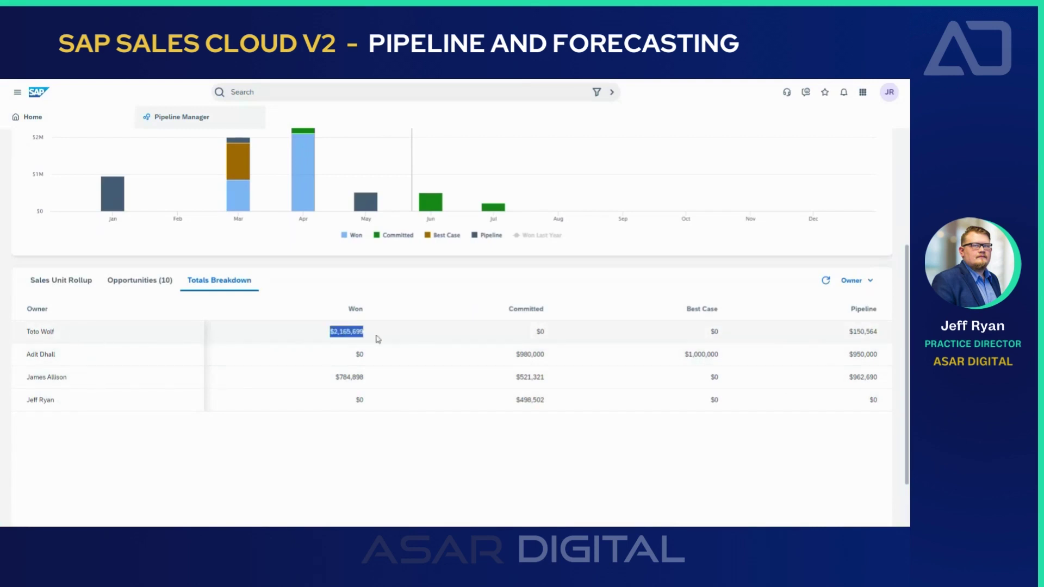
pyautogui.click(385, 451)
pyautogui.moveTo(847, 334); pyautogui.dragTo(874, 333)
pyautogui.click(794, 439)
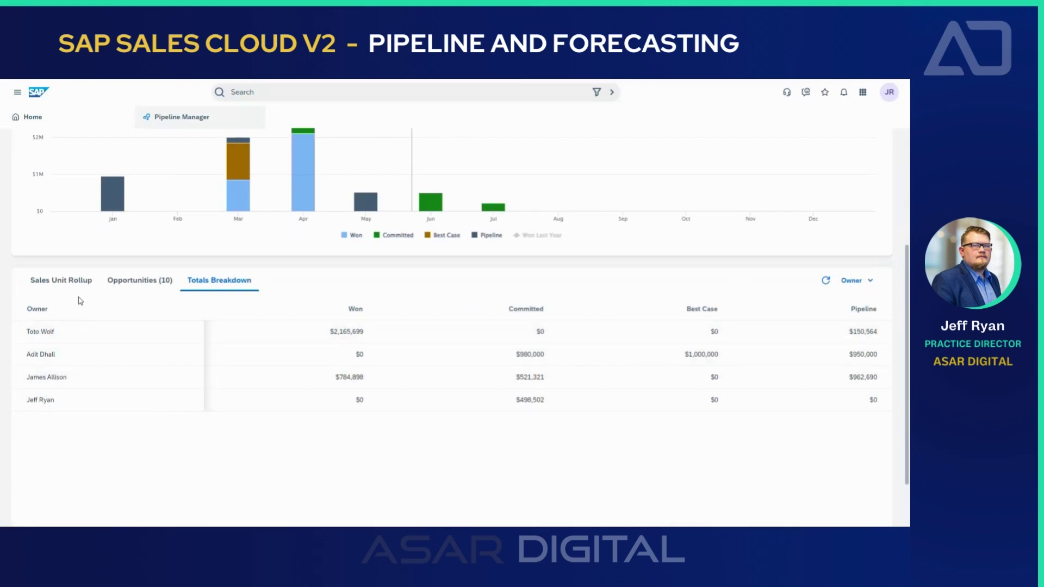
# Step: Show the Sales Unit Rollup and review the forecast amounts for North American Sales and the Midwest Sales Team
pyautogui.click(69, 284)
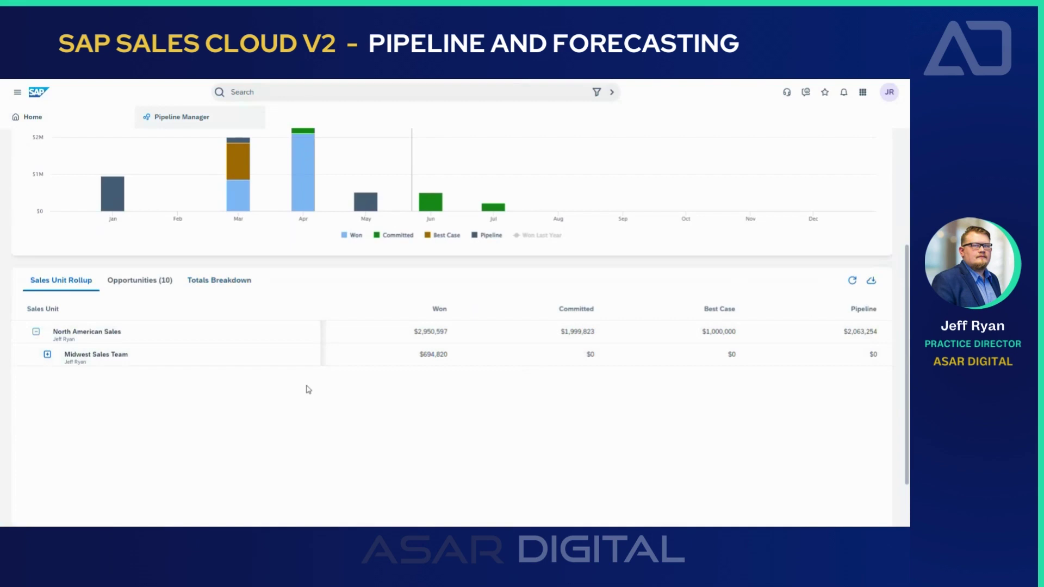
pyautogui.scroll(2, 308, 390)
pyautogui.scroll(2, 309, 389)
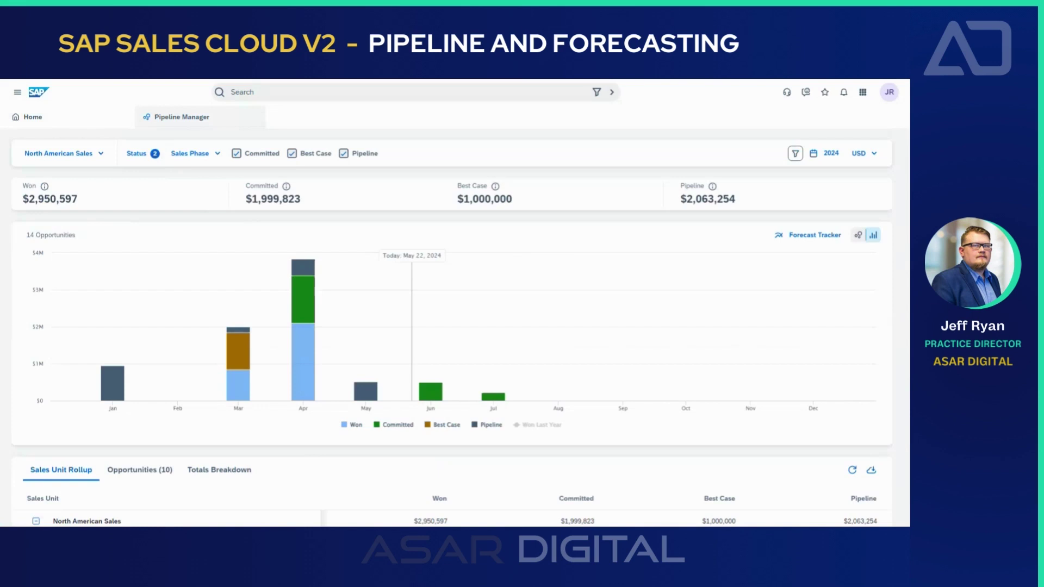
# Step: Open the Pipeline Flow view
pyautogui.click(18, 93)
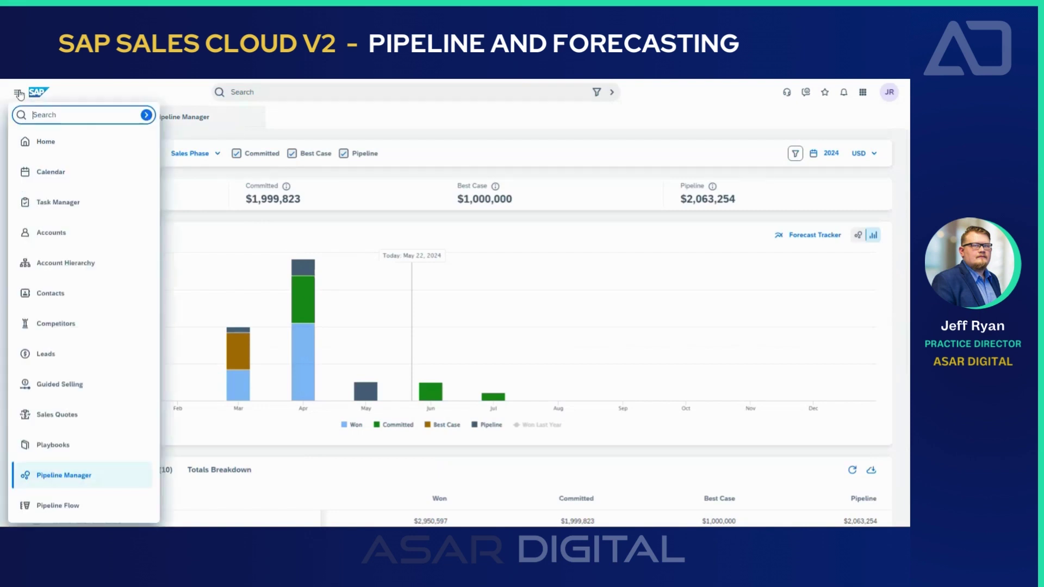
pyautogui.scroll(-1, 76, 413)
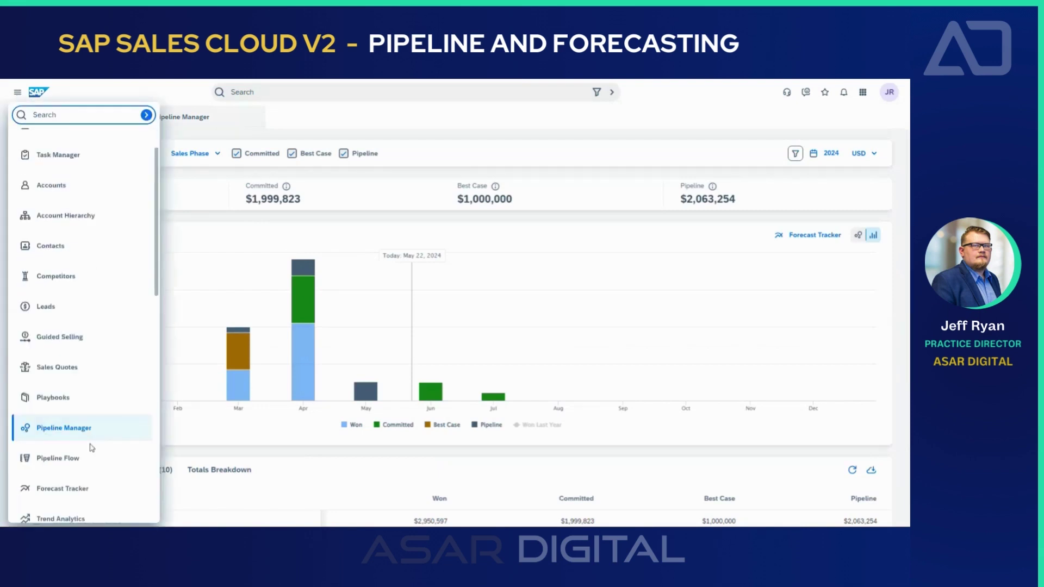
pyautogui.click(66, 461)
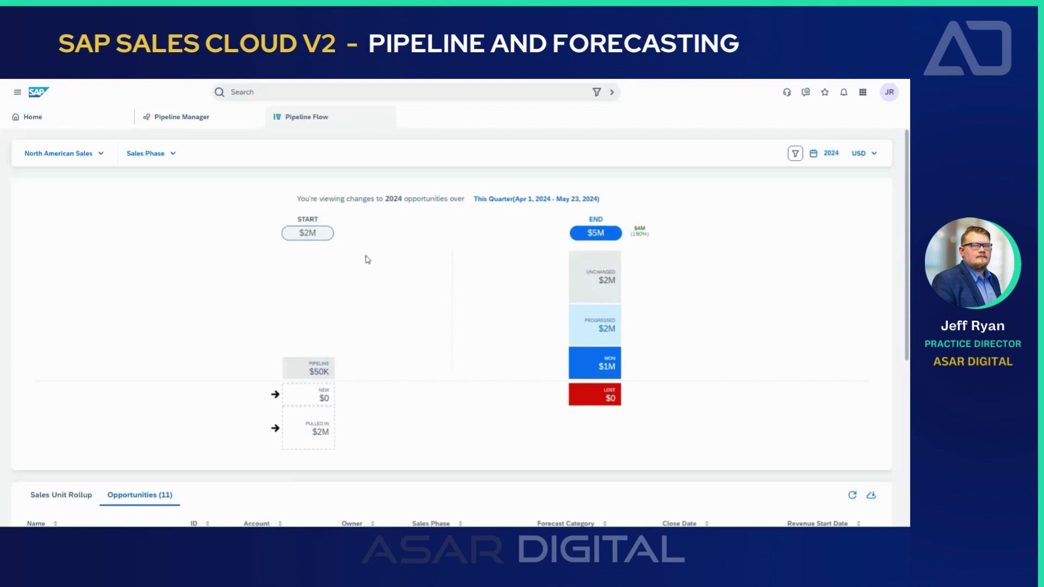
# Step: Trace the flow of the Pulled In opportunities and of the Pipeline opportunities, examining the overall change at the end
pyautogui.click(320, 443)
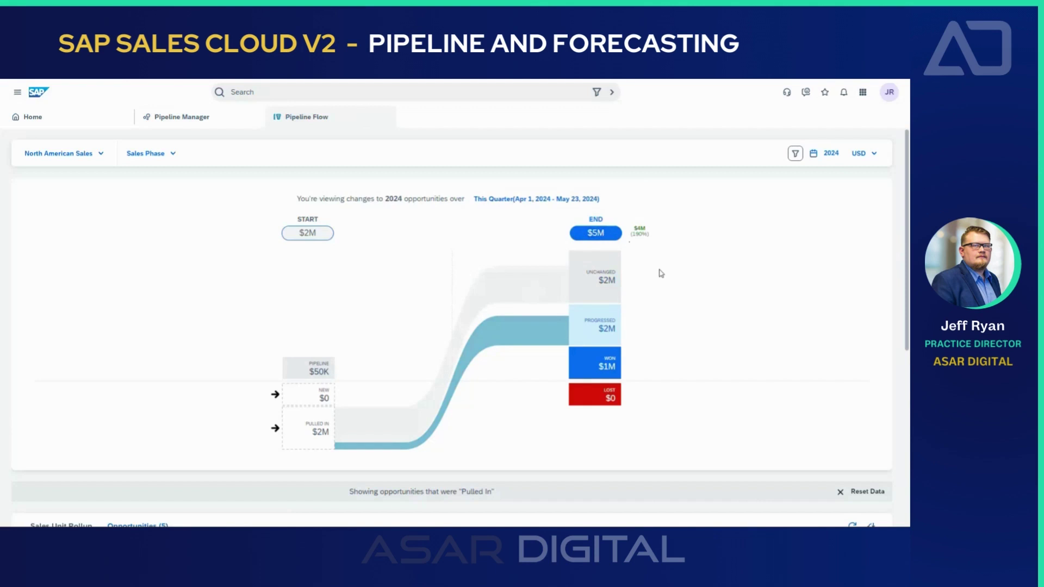
pyautogui.moveTo(632, 235); pyautogui.dragTo(647, 237)
pyautogui.click(641, 239)
pyautogui.click(324, 368)
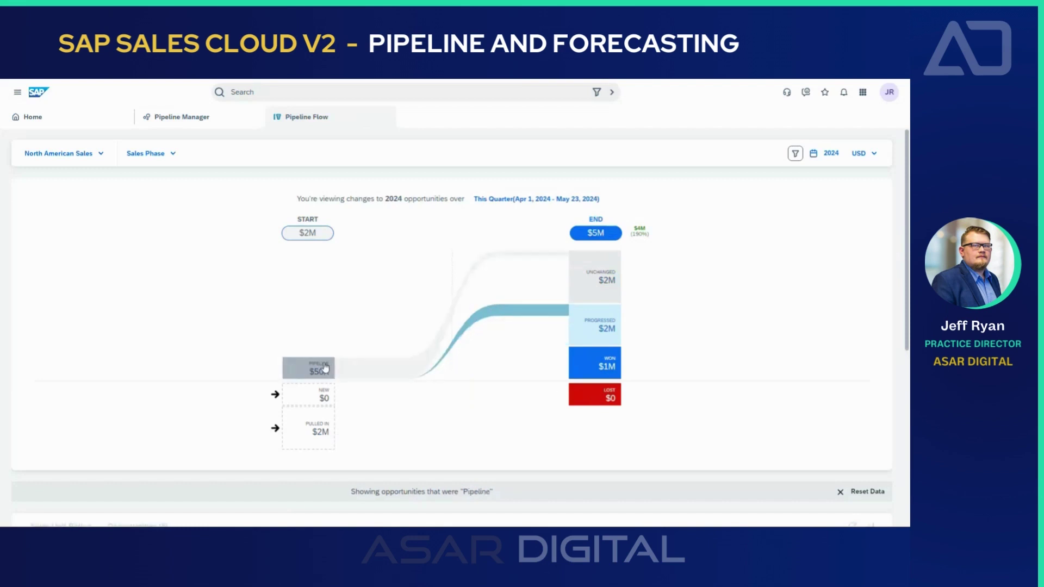
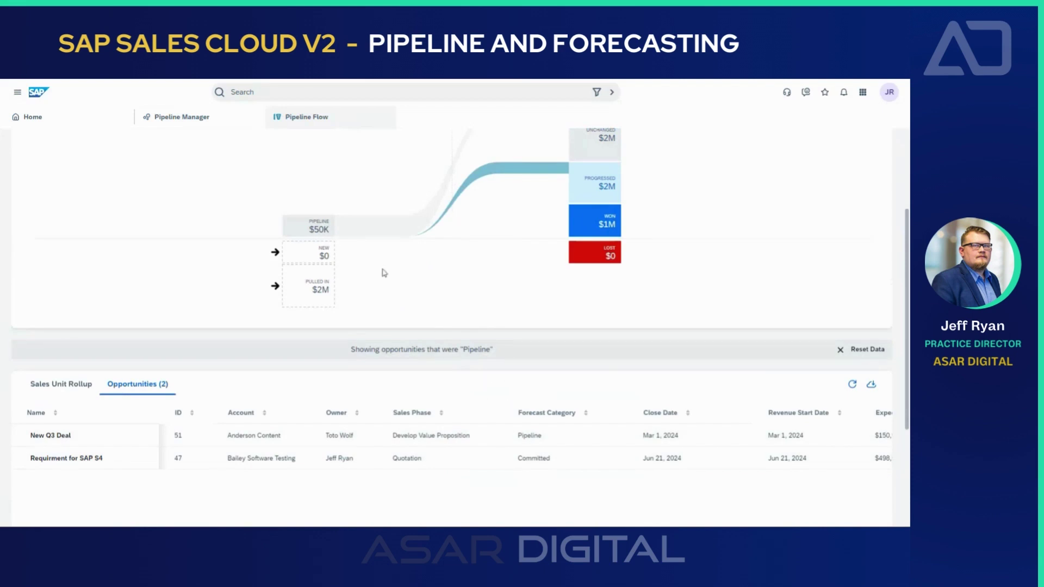
pyautogui.scroll(3, 390, 286)
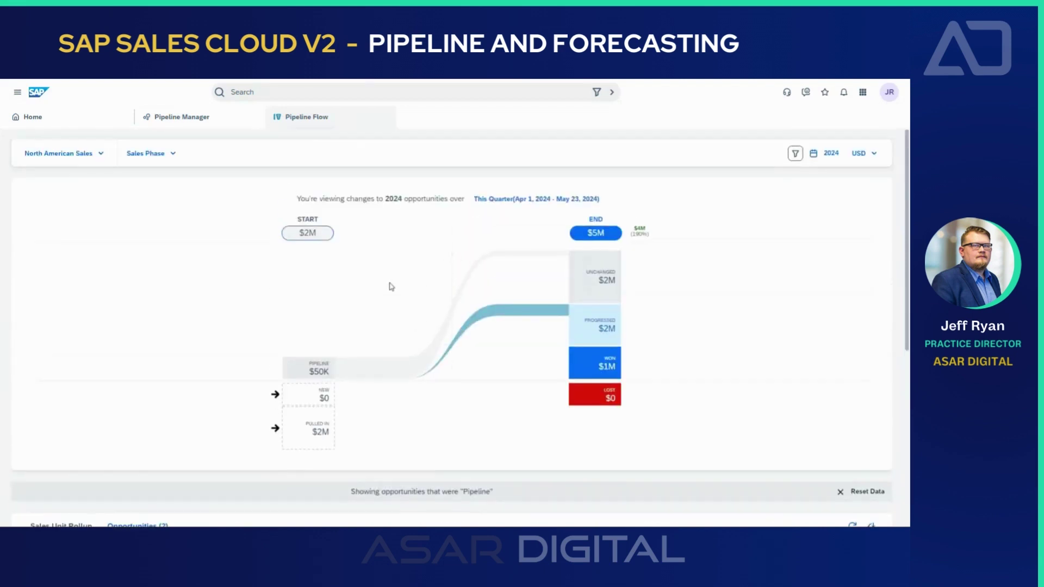
# Step: Review the comparison period choices, keeping This Quarter, and look through the sales unit and General Opportunity sales phase filters
pyautogui.click(540, 198)
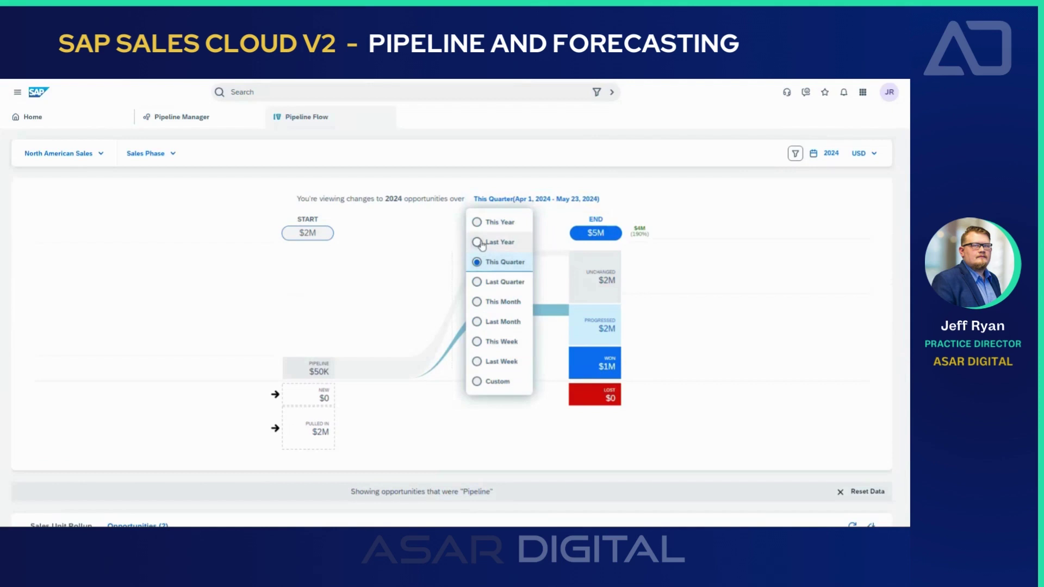
pyautogui.click(498, 262)
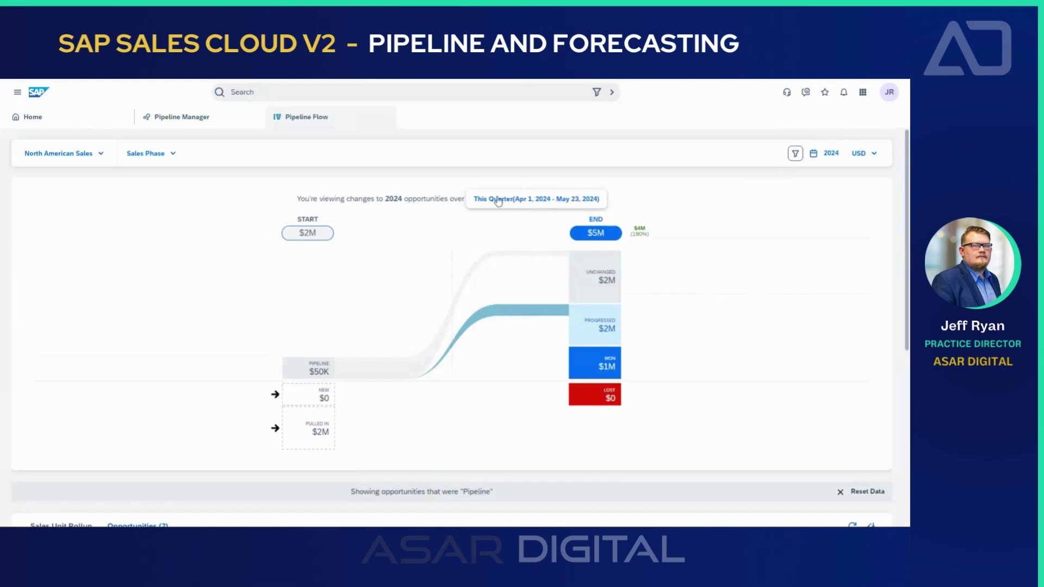
pyautogui.click(86, 159)
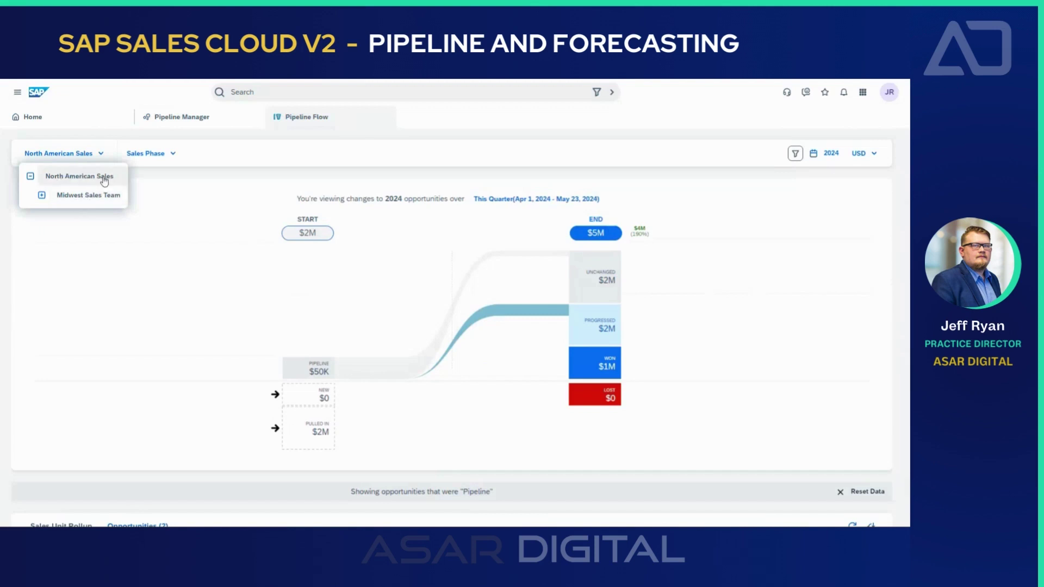
pyautogui.click(152, 156)
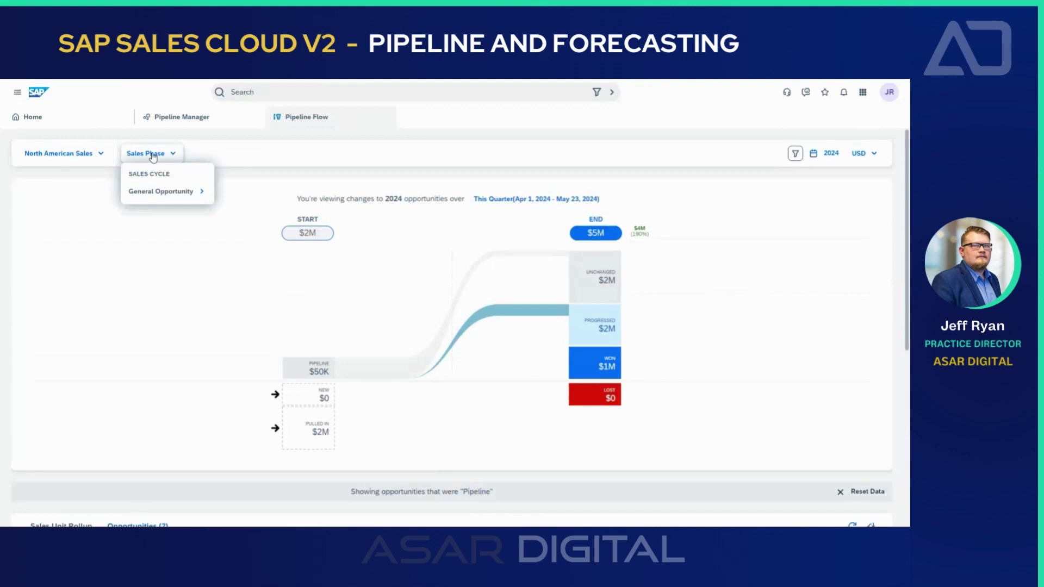
pyautogui.click(162, 193)
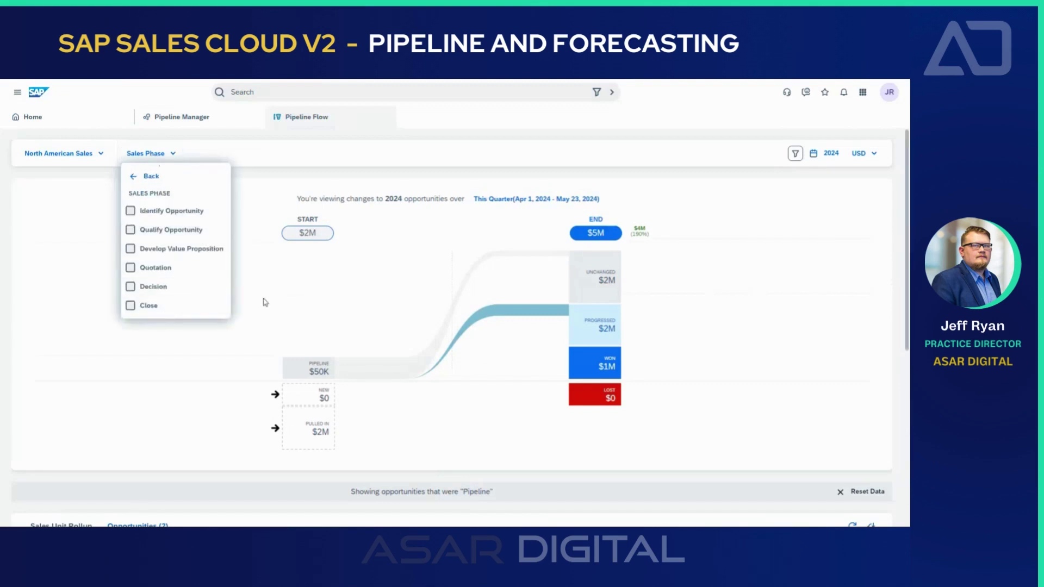
pyautogui.click(280, 301)
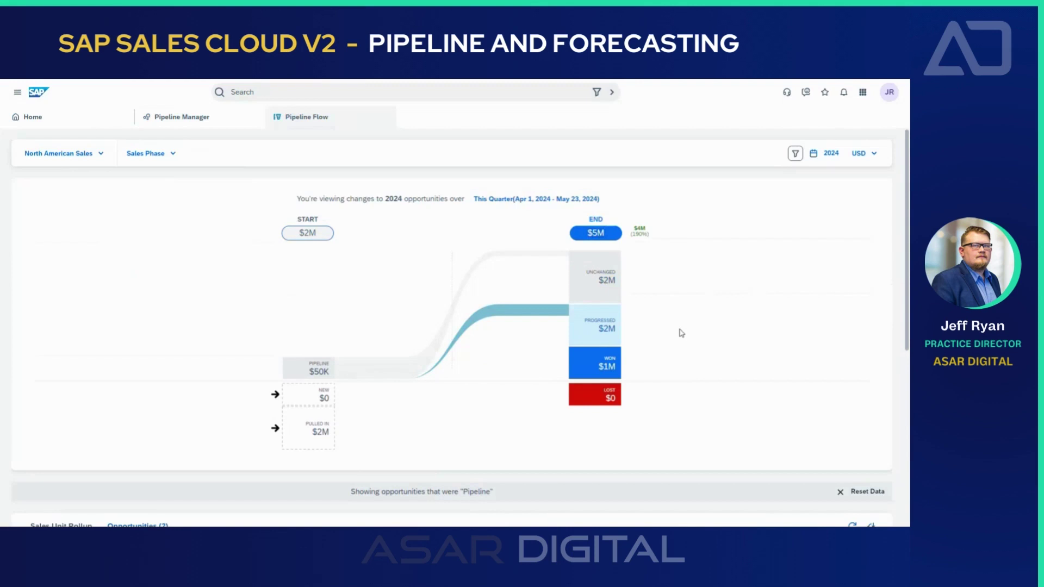
# Step: Examine the change beside the end total and the list of opportunities behind the selected Pipeline segment
pyautogui.moveTo(638, 229); pyautogui.dragTo(662, 251)
pyautogui.click(662, 251)
pyautogui.scroll(-3, 527, 323)
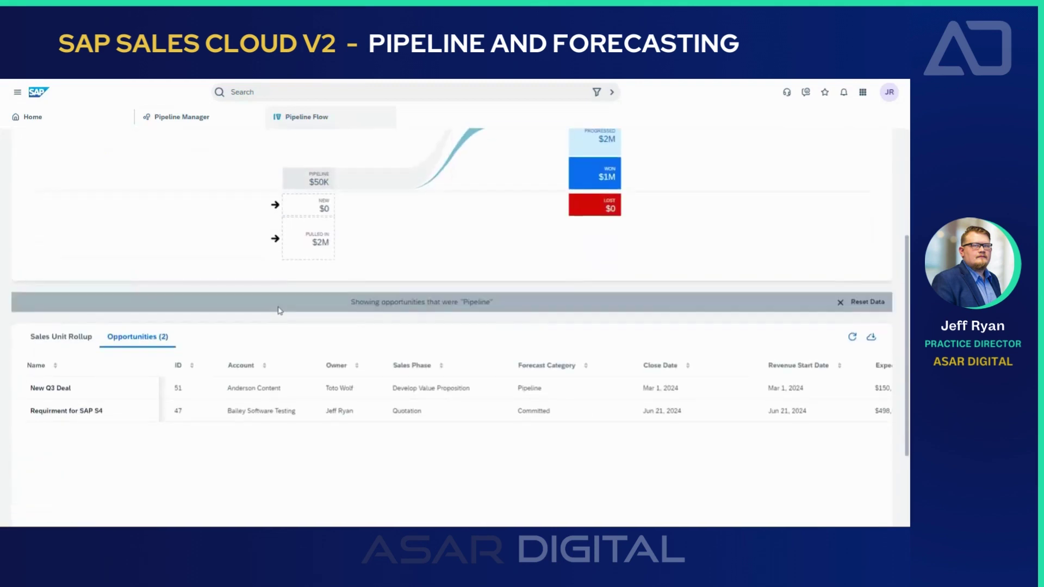
pyautogui.scroll(3, 275, 315)
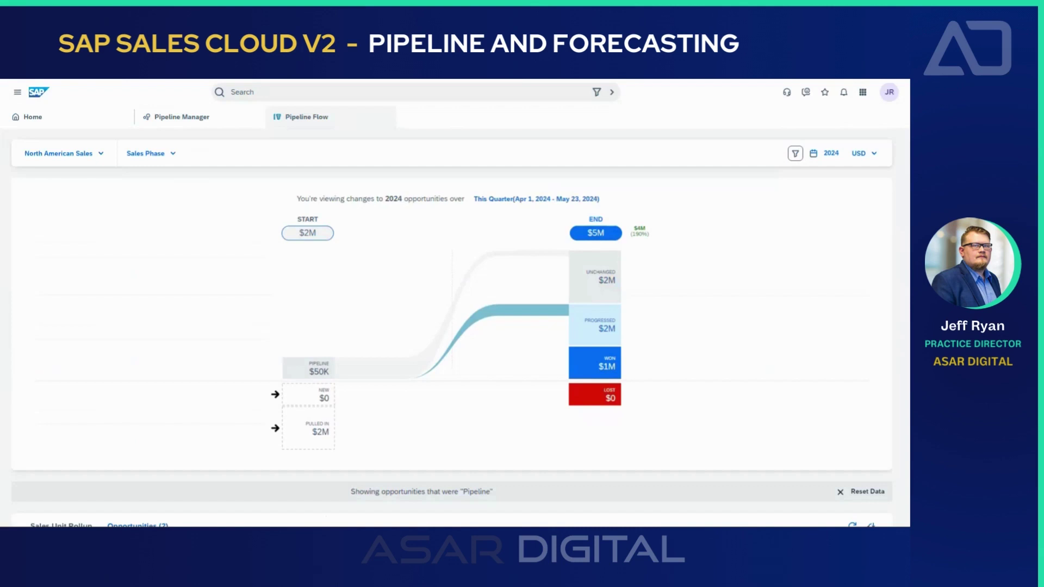
# Step: Check the 2024 period selection and set the Pipeline Flow comparison period to This Year
pyautogui.click(827, 153)
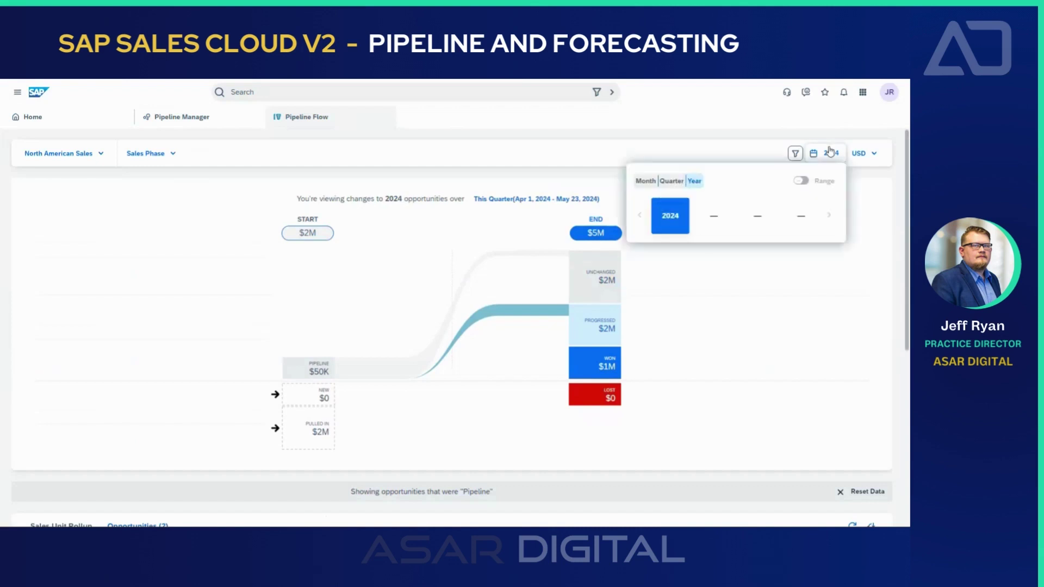
pyautogui.click(680, 219)
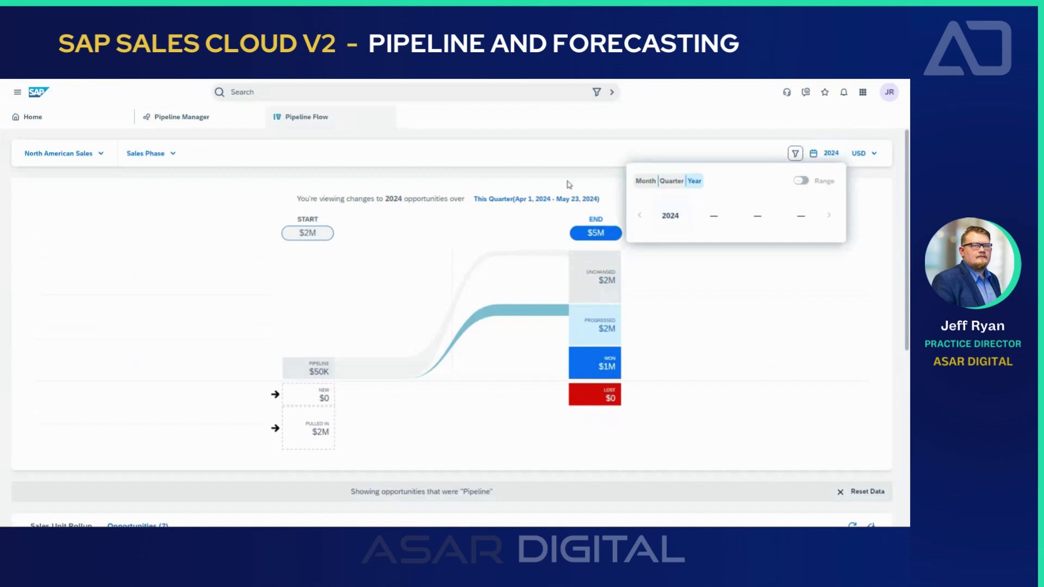
pyautogui.click(493, 200)
pyautogui.click(482, 223)
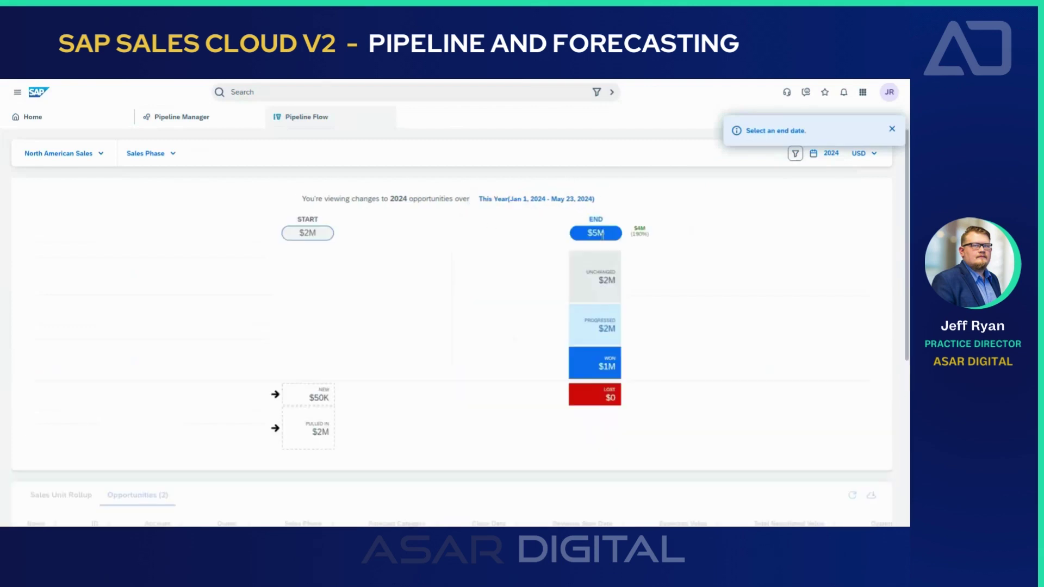
# Step: Dismiss the end date notice and trace the flow of the New opportunities over This Year
pyautogui.click(893, 131)
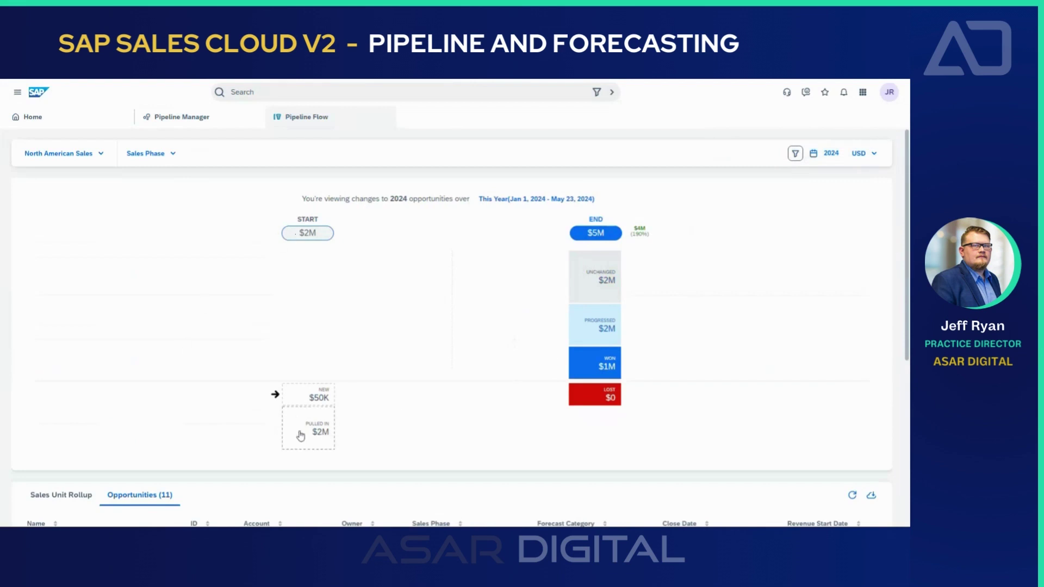
pyautogui.click(325, 401)
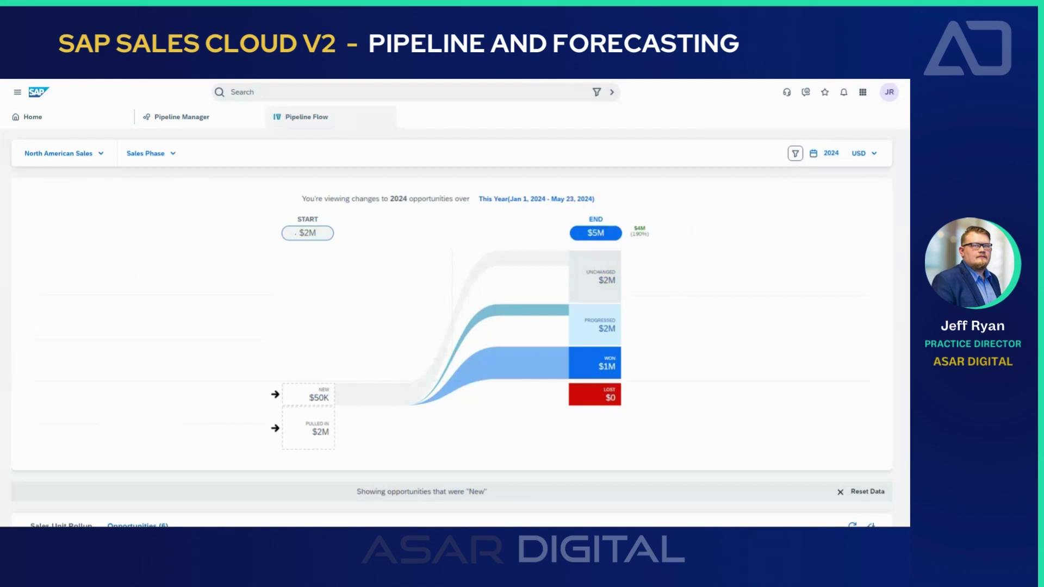
# Step: Close Pipeline Flow and open the Forecast Tracker
pyautogui.click(387, 117)
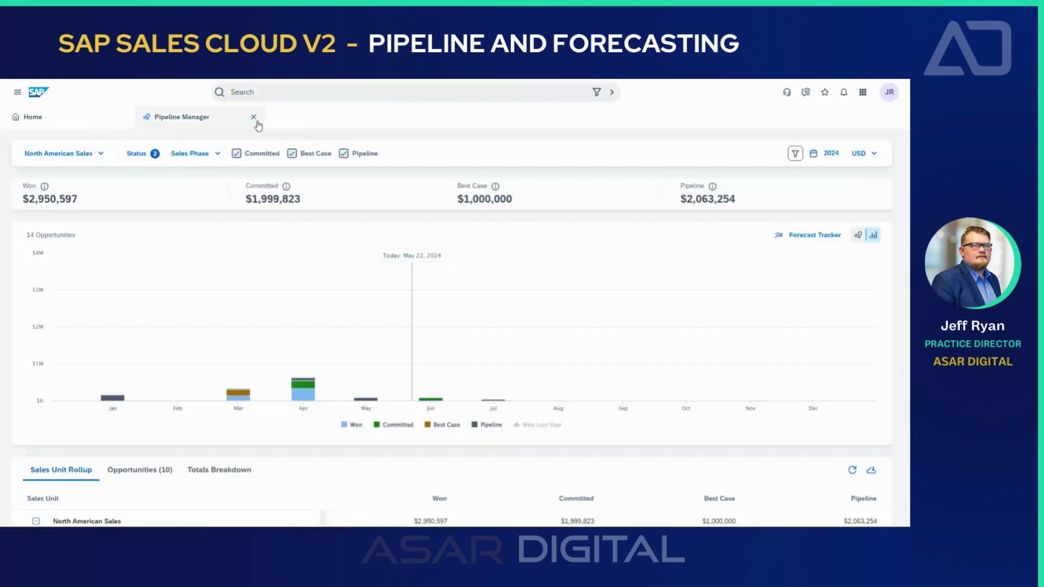
pyautogui.click(17, 92)
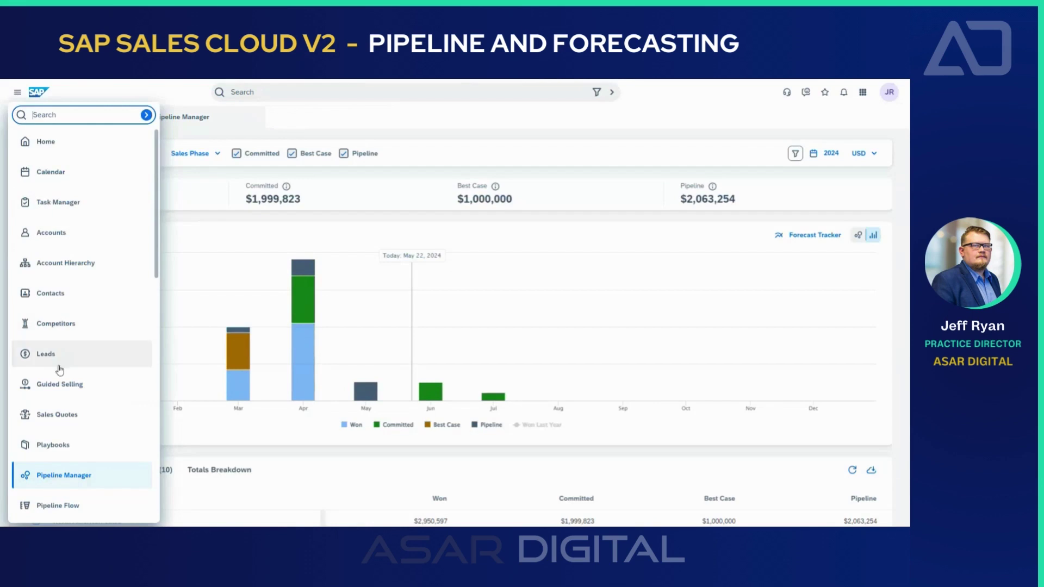
pyautogui.scroll(-2, 68, 393)
pyautogui.scroll(-1, 68, 393)
pyautogui.click(73, 396)
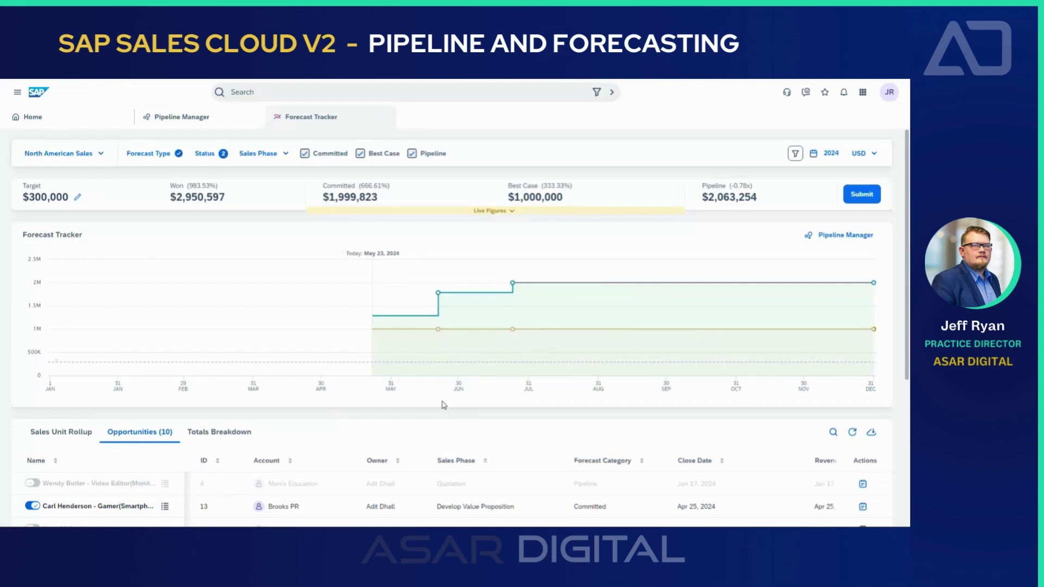
# Step: Set the 2024 forecast target for North American Sales to 3,000,000
pyautogui.moveTo(502, 300)
pyautogui.click(71, 201)
pyautogui.write('0')
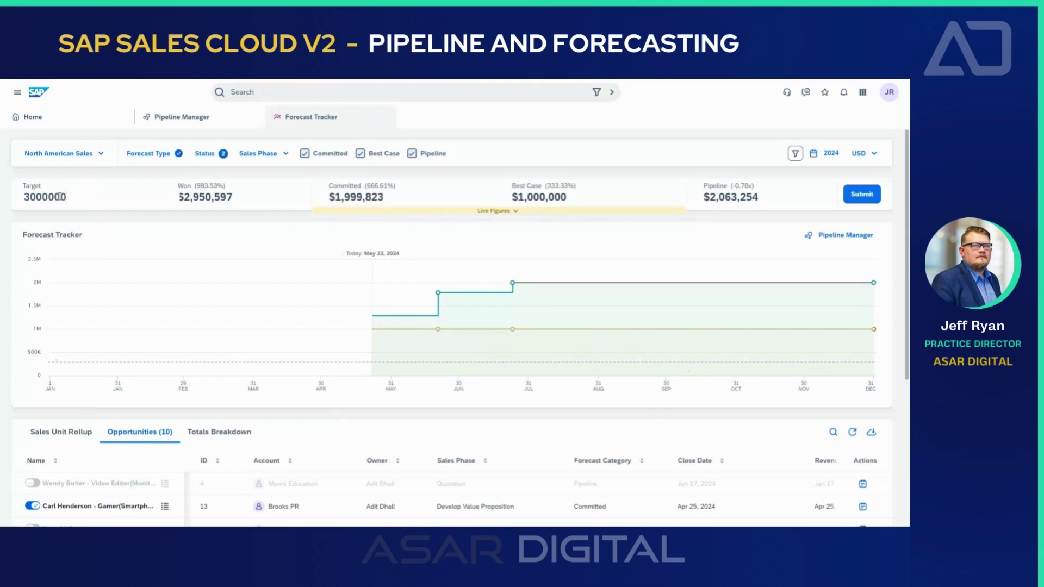
pyautogui.press('Return')
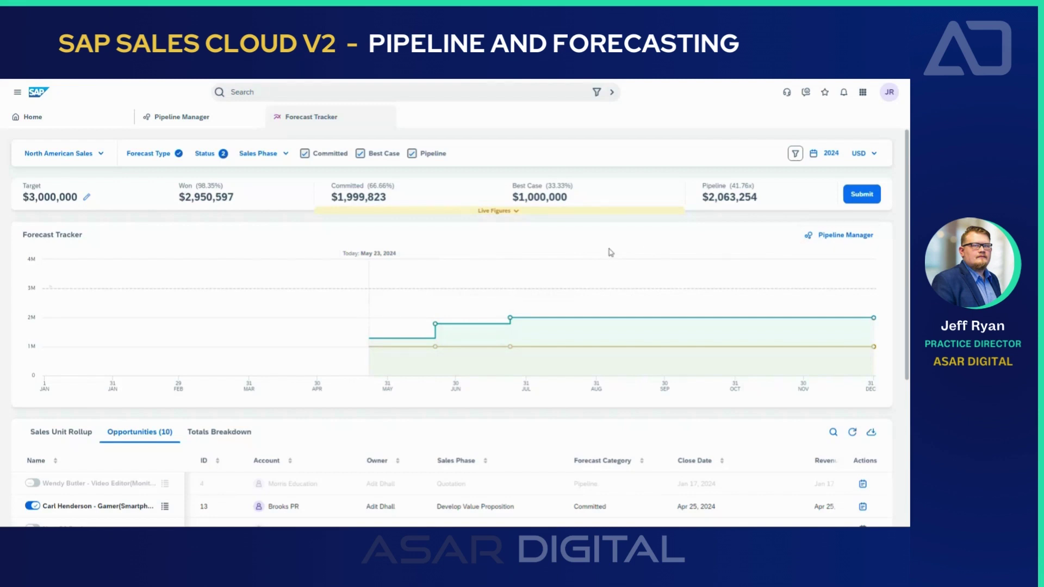
# Step: Review the 2024 forecast submission form for North American Sales and leave it without submitting
pyautogui.click(861, 195)
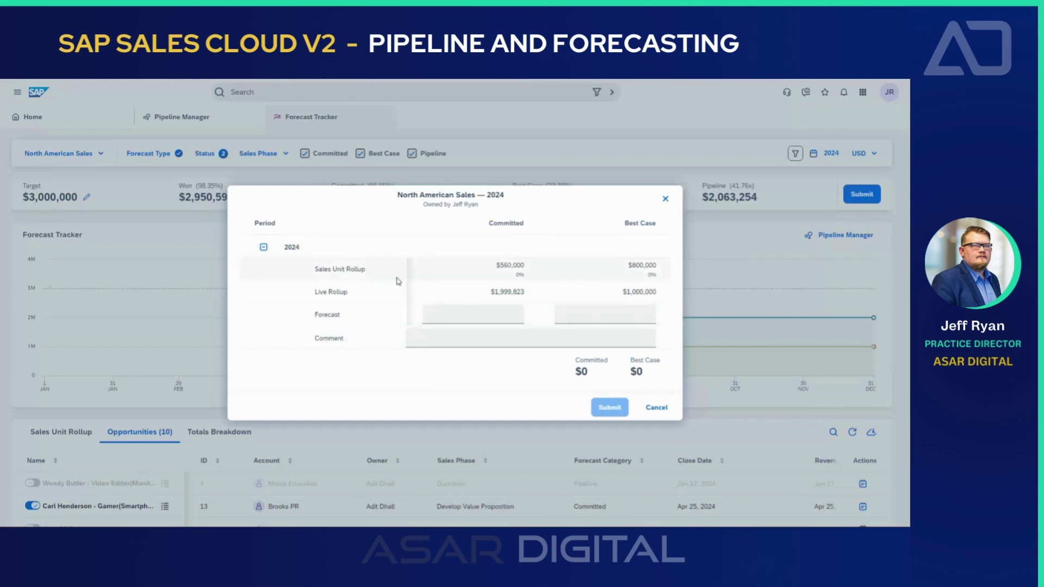
pyautogui.click(656, 408)
# Step: Exclude the committed Brooks PR opportunity from the forecast and check the forecast figures and chart
pyautogui.scroll(-4, 108, 450)
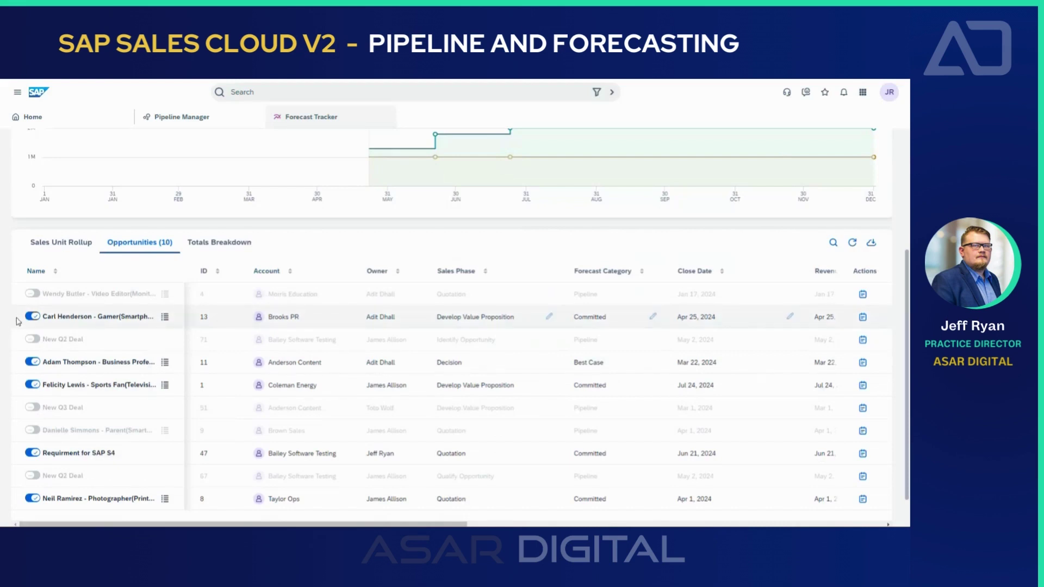
pyautogui.click(33, 317)
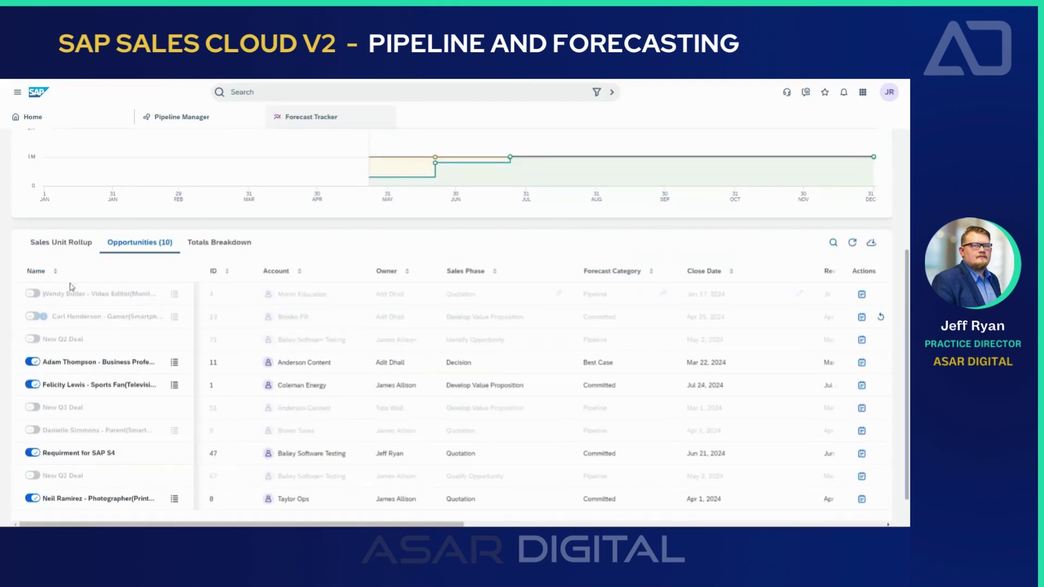
pyautogui.scroll(3, 305, 285)
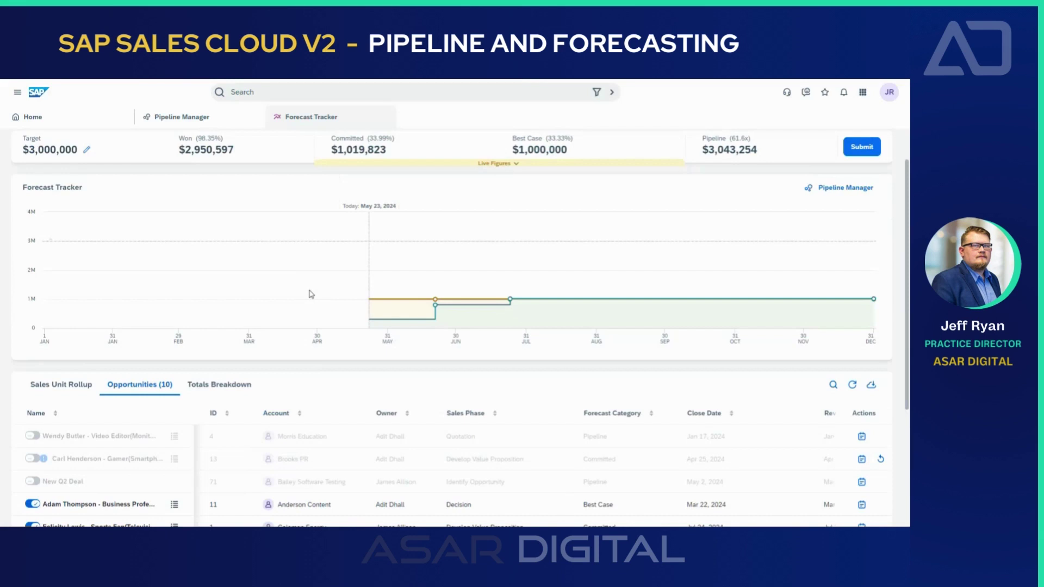
# Step: Review the North American Sales forecast submissions by employee from the Sales Unit Rollup, covering both submitted and not submitted ones
pyautogui.click(76, 384)
pyautogui.scroll(-2, 291, 391)
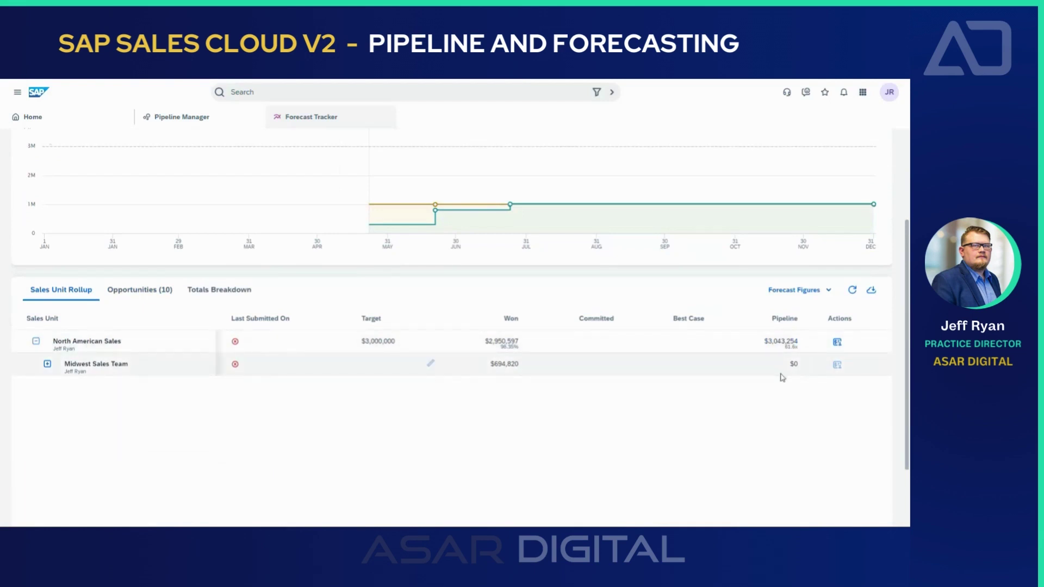
pyautogui.click(843, 342)
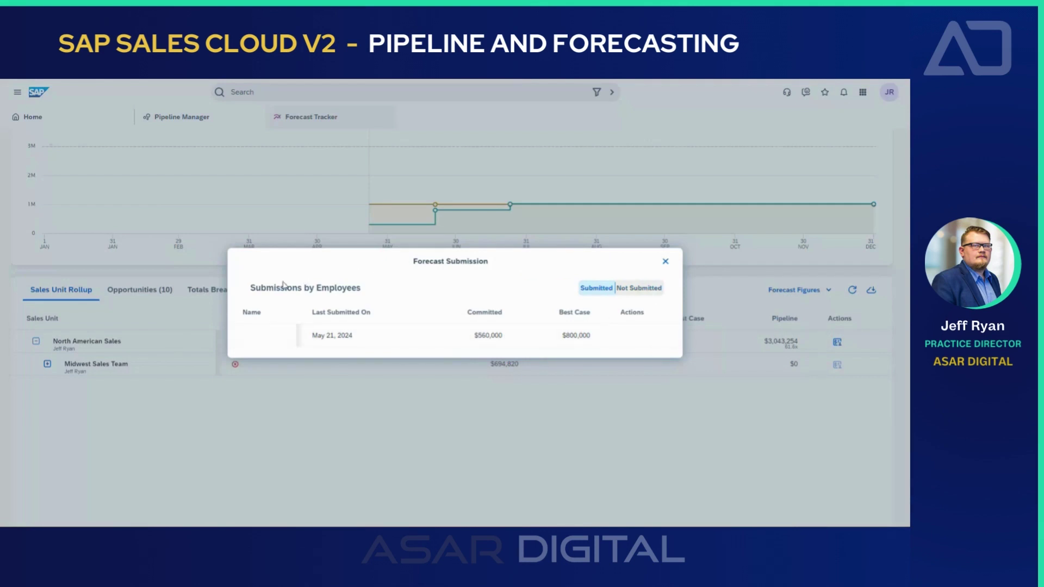
pyautogui.moveTo(250, 287); pyautogui.dragTo(374, 292)
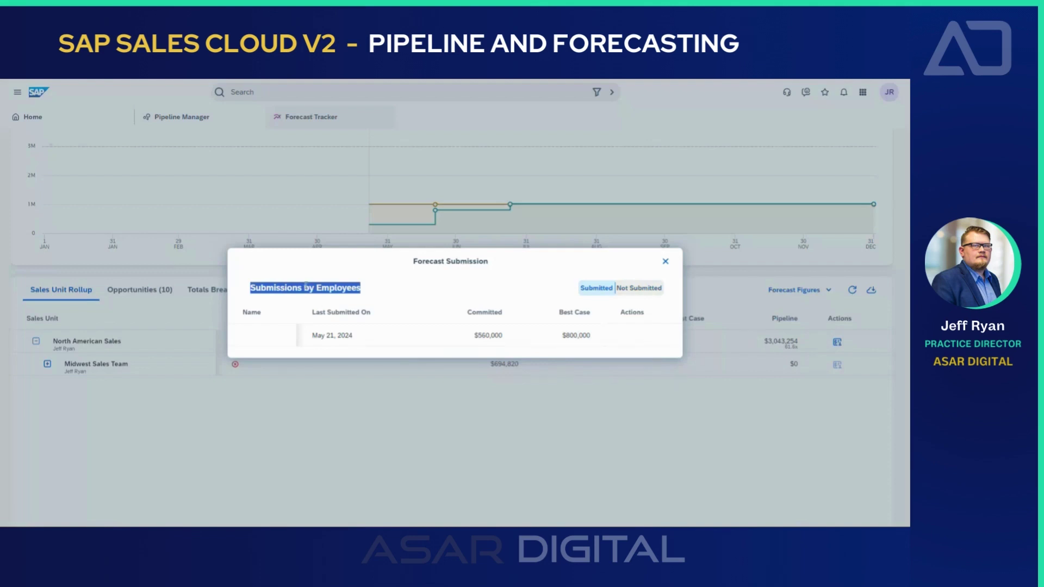
pyautogui.click(358, 289)
pyautogui.moveTo(358, 290); pyautogui.dragTo(281, 289)
pyautogui.click(373, 287)
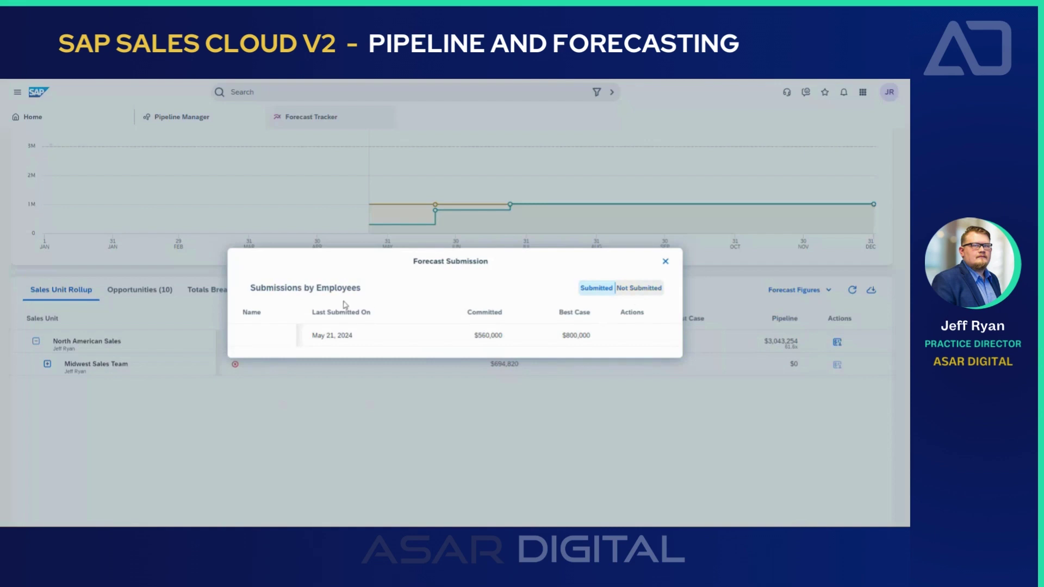
pyautogui.click(627, 292)
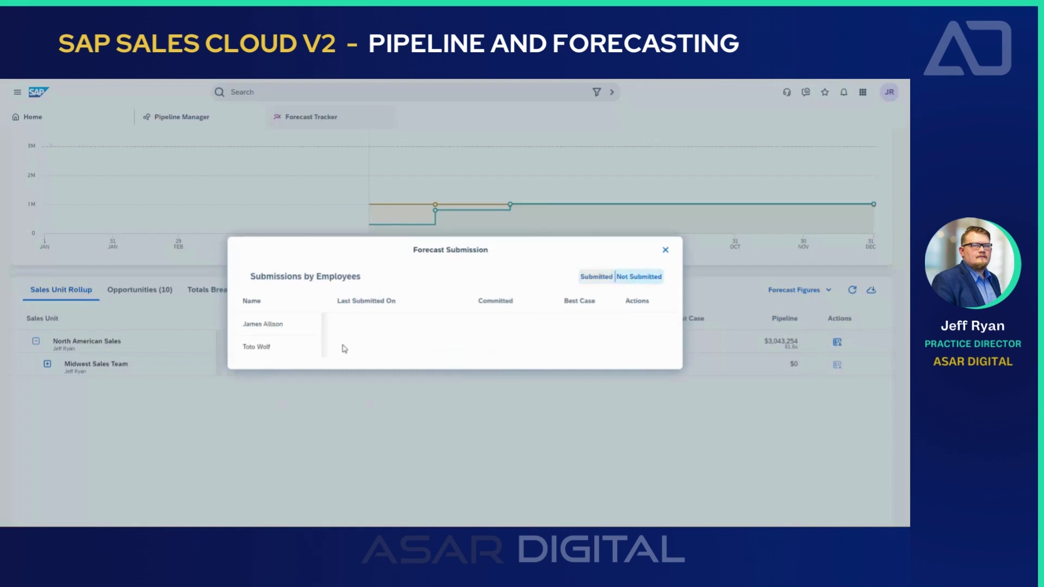
pyautogui.click(272, 325)
pyautogui.click(665, 251)
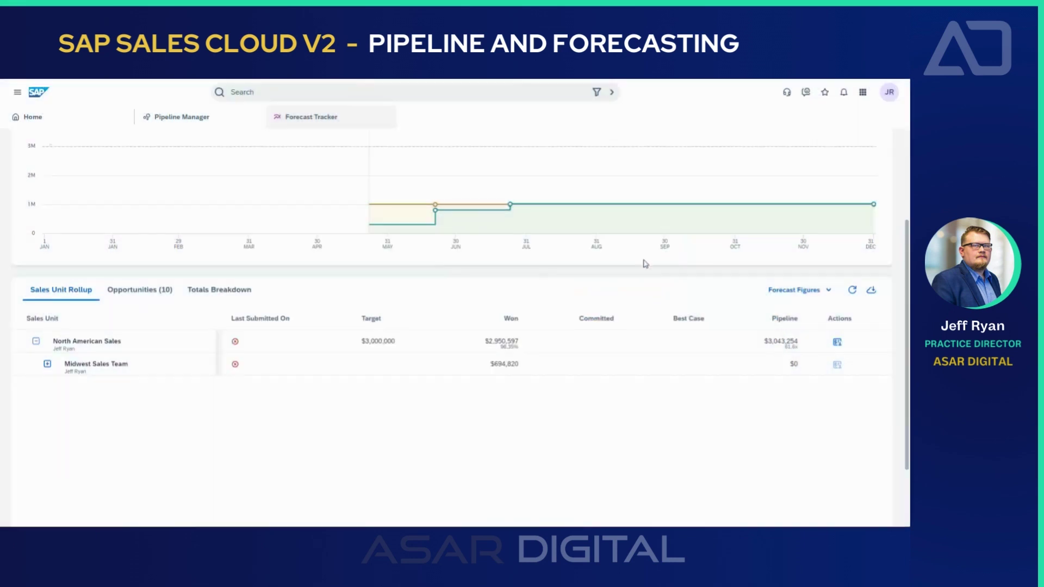
# Step: Review the Totals Breakdown by owner and return to the list of opportunities
pyautogui.click(214, 290)
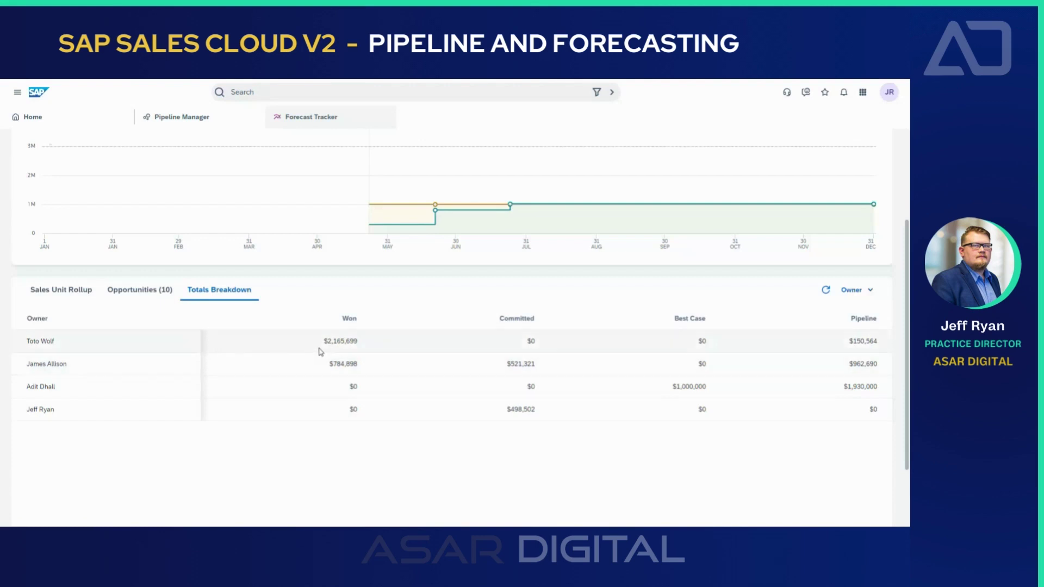
pyautogui.scroll(3, 152, 300)
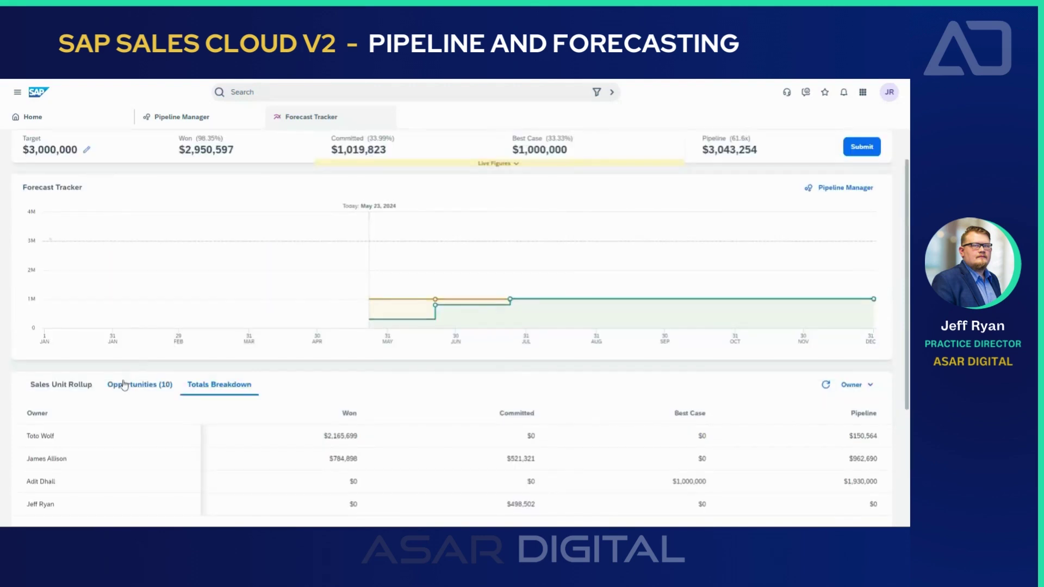
pyautogui.click(125, 385)
pyautogui.scroll(-2, 82, 446)
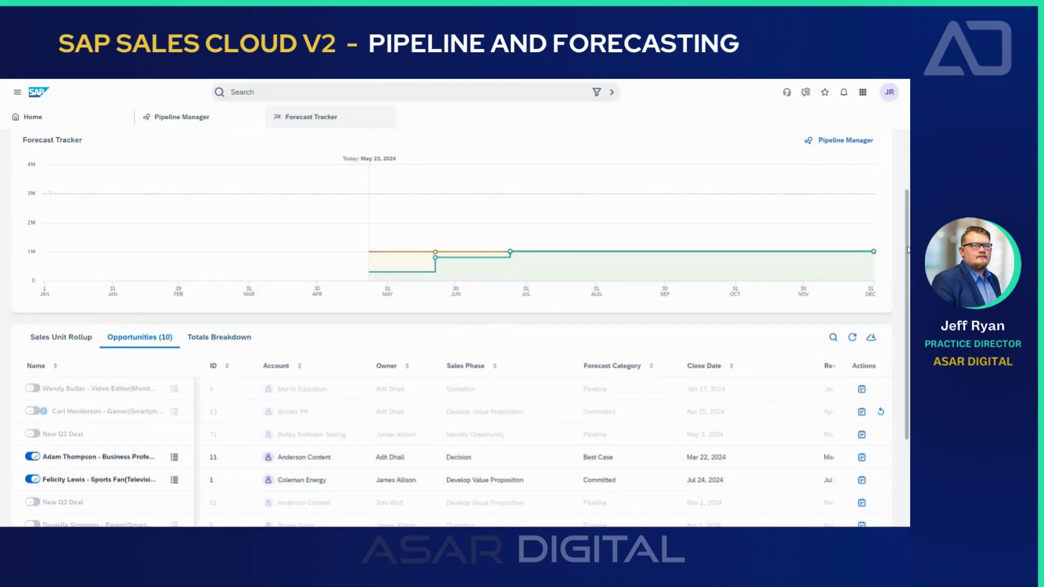
# Step: Switch the committed and best case totals from live to Forecast Figures
pyautogui.scroll(3, 908, 249)
pyautogui.click(517, 193)
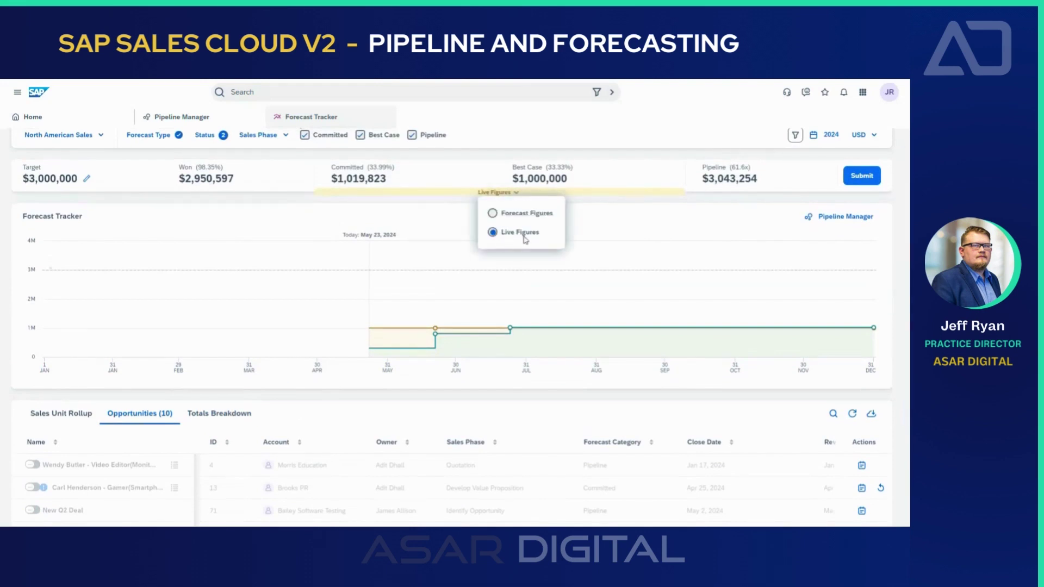
pyautogui.click(525, 219)
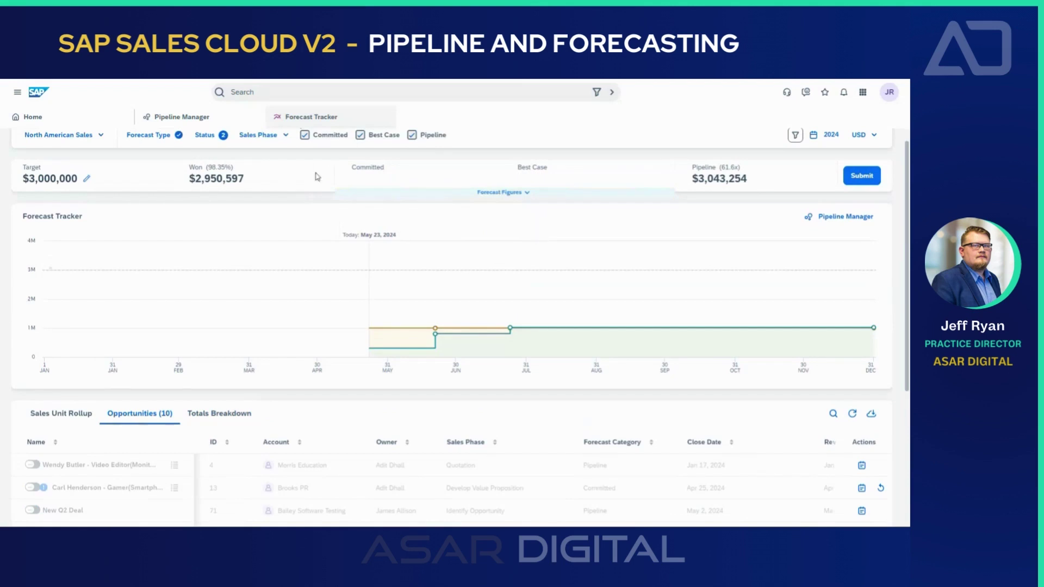
# Step: Submit the 2024 North American Sales forecast with the live rollup values, $1,019,823 committed and $1,000,000 best case
pyautogui.moveTo(522, 288)
pyautogui.click(862, 176)
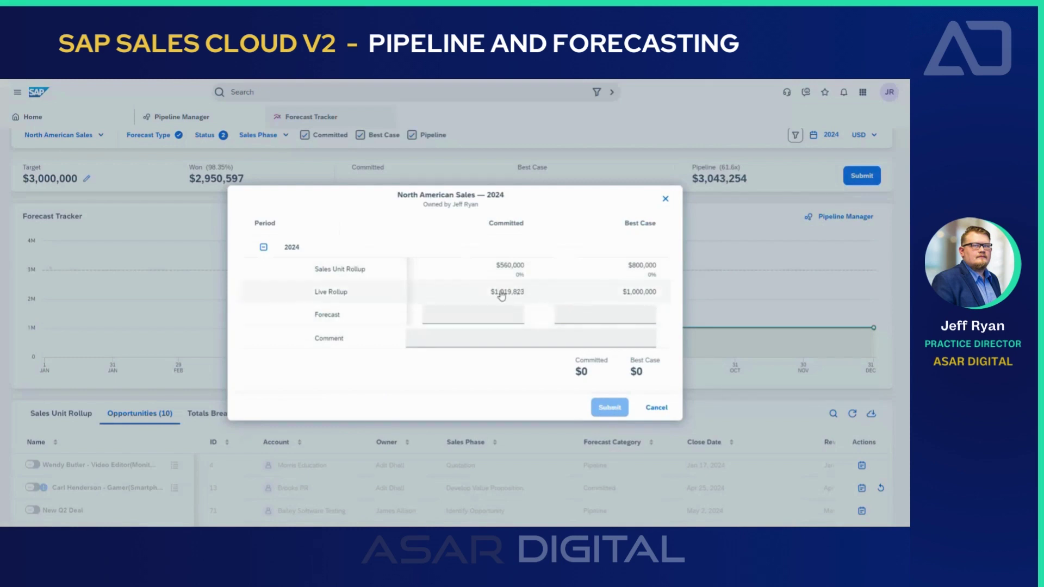
pyautogui.click(499, 292)
pyautogui.click(607, 409)
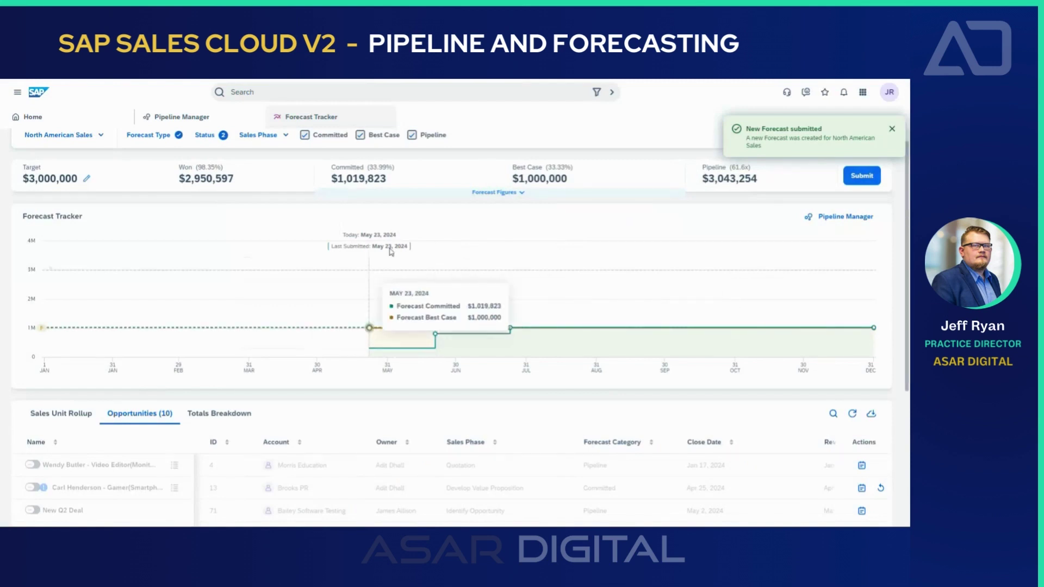
# Step: Examine the submitted forecast on the tracker chart and switch the totals to Live Figures
pyautogui.moveTo(456, 344)
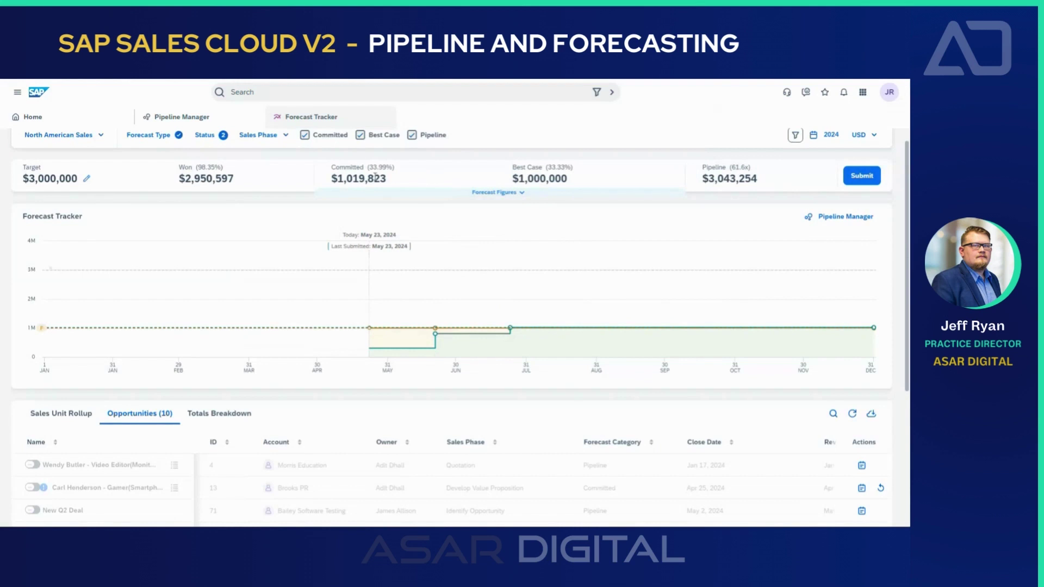
pyautogui.click(482, 195)
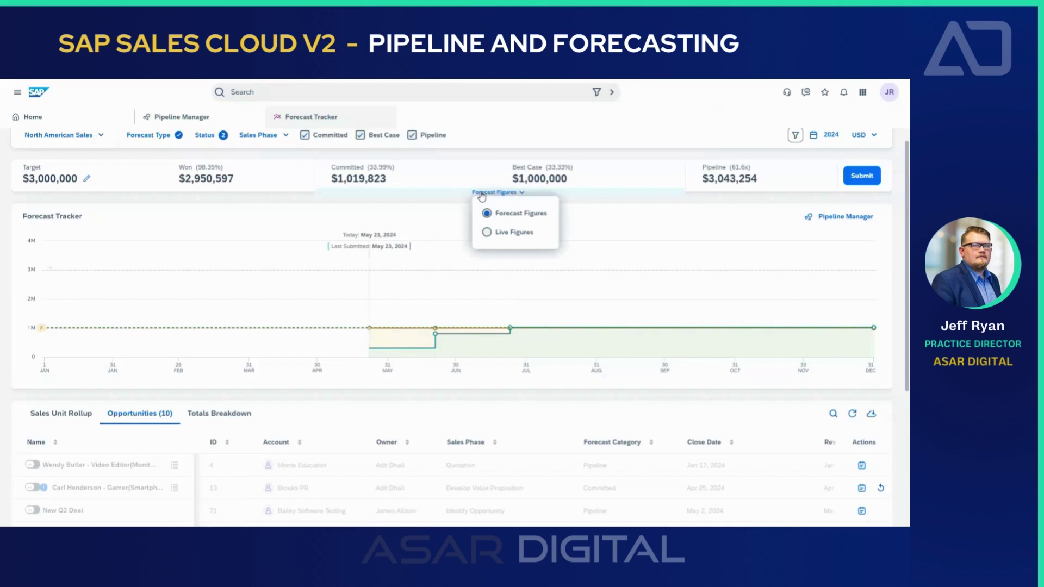
pyautogui.click(521, 235)
# Step: Resubmit the North American Sales forecast with 1019823 committed and 1000000 best case, and dismiss the notification
pyautogui.click(862, 176)
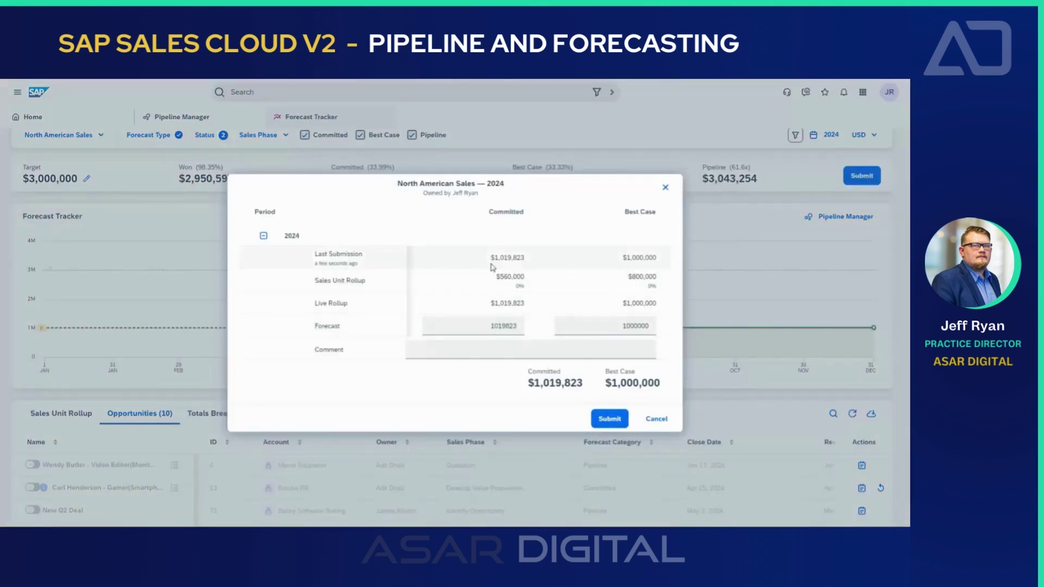
pyautogui.click(604, 427)
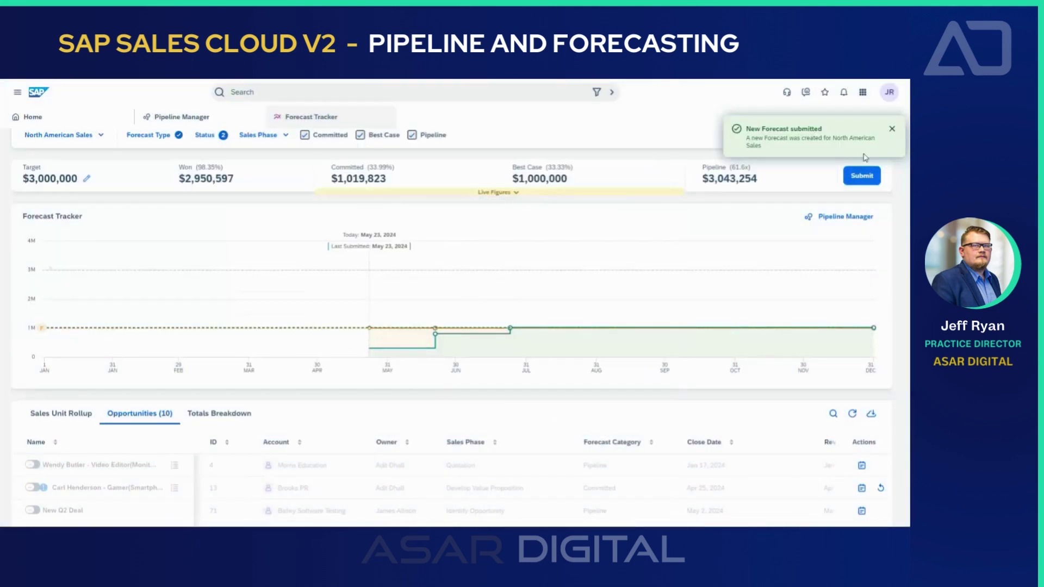
pyautogui.click(892, 129)
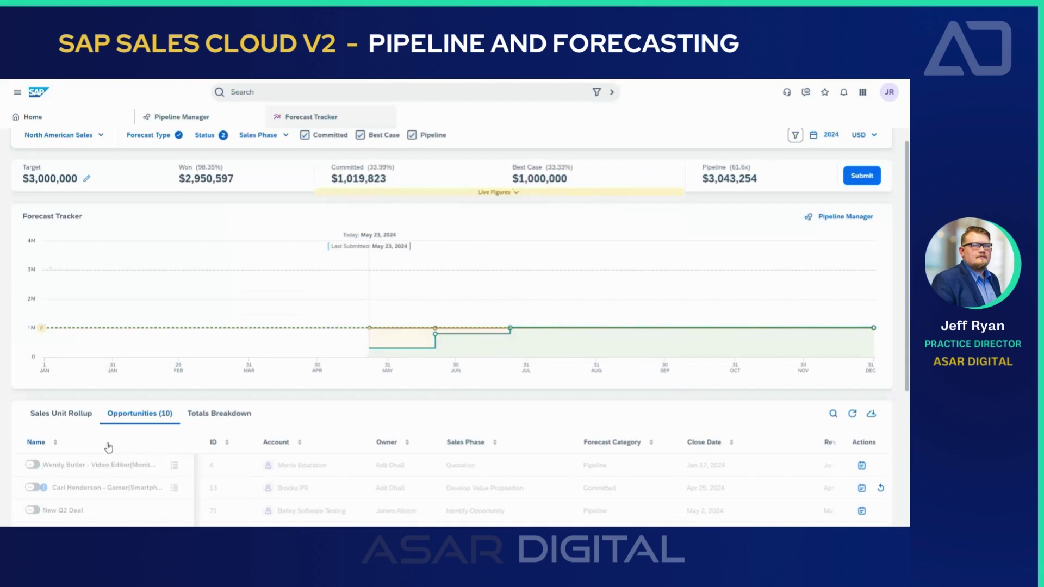
# Step: Include the Morris Education and Brooks PR opportunities in the forecast
pyautogui.scroll(-1, 106, 457)
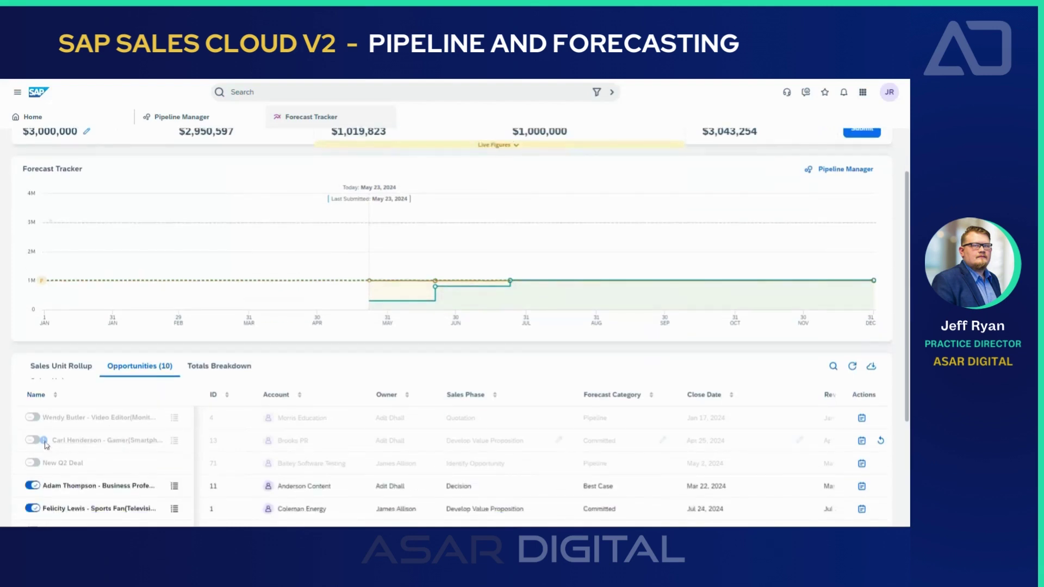
pyautogui.click(32, 438)
pyautogui.click(32, 444)
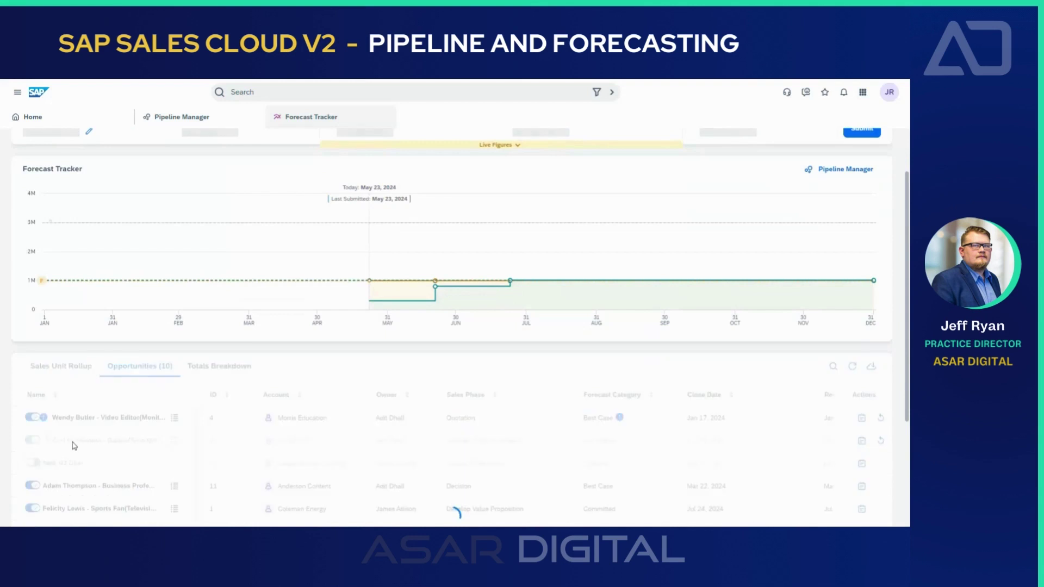
# Step: Compare the last submission with the live rollup in the forecast submission form and leave it without submitting
pyautogui.scroll(2, 761, 272)
pyautogui.click(860, 195)
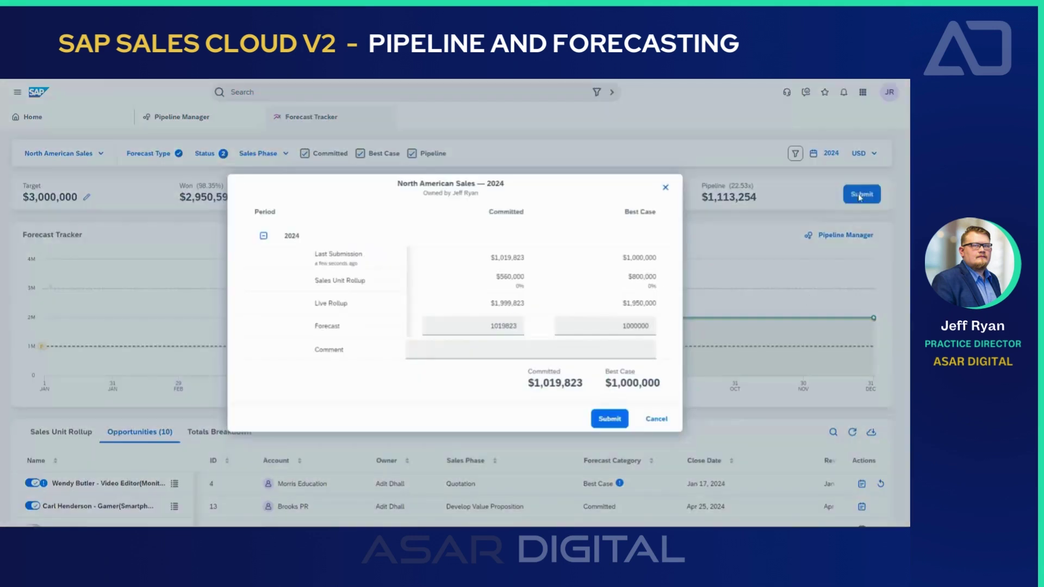
pyautogui.click(657, 419)
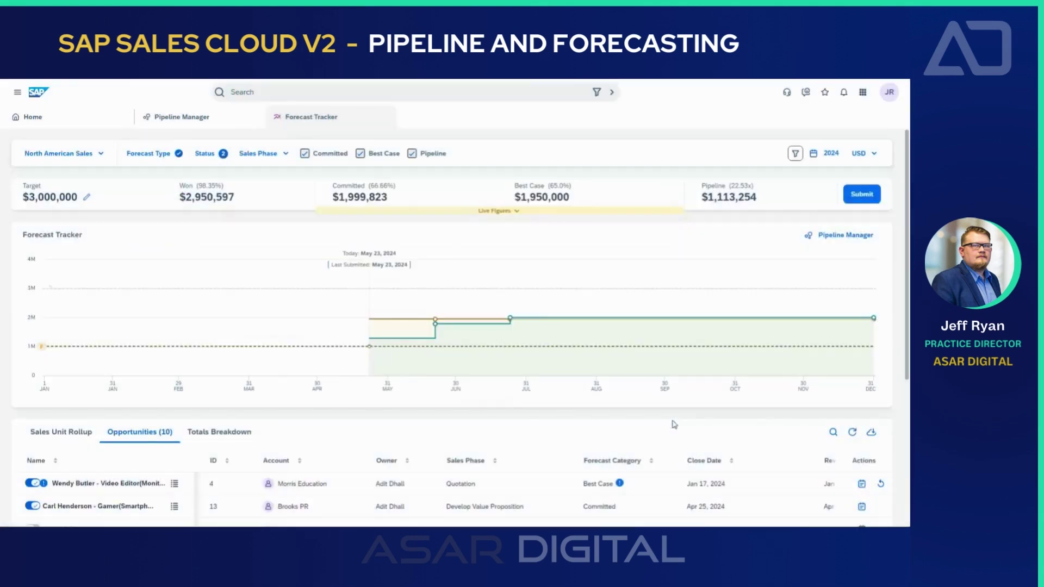